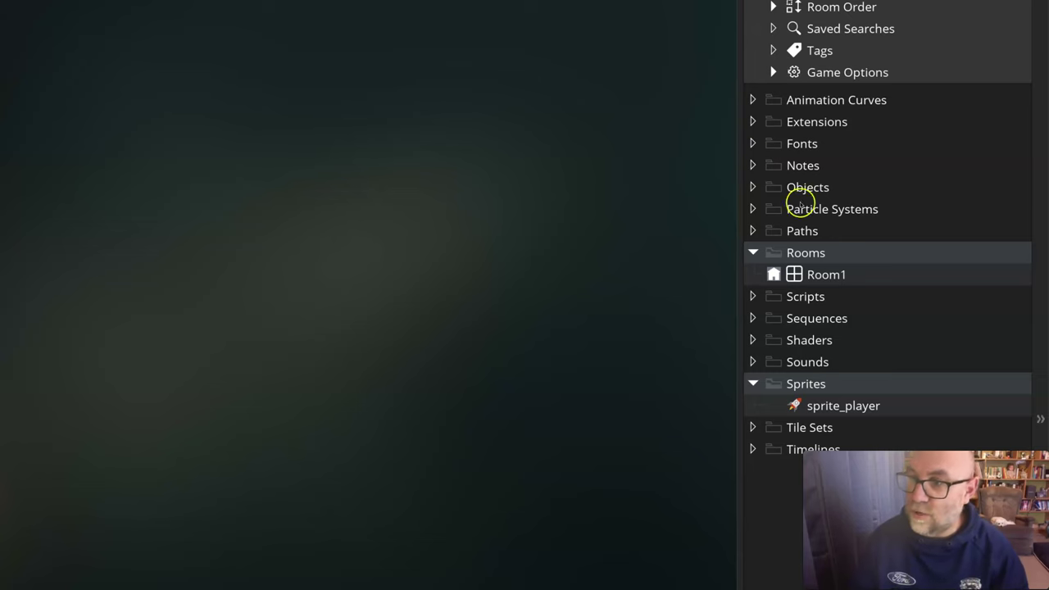
- Create a new object named object_player and assign sprite_player as its sprite
right_click(806, 190)
left_click(812, 199)
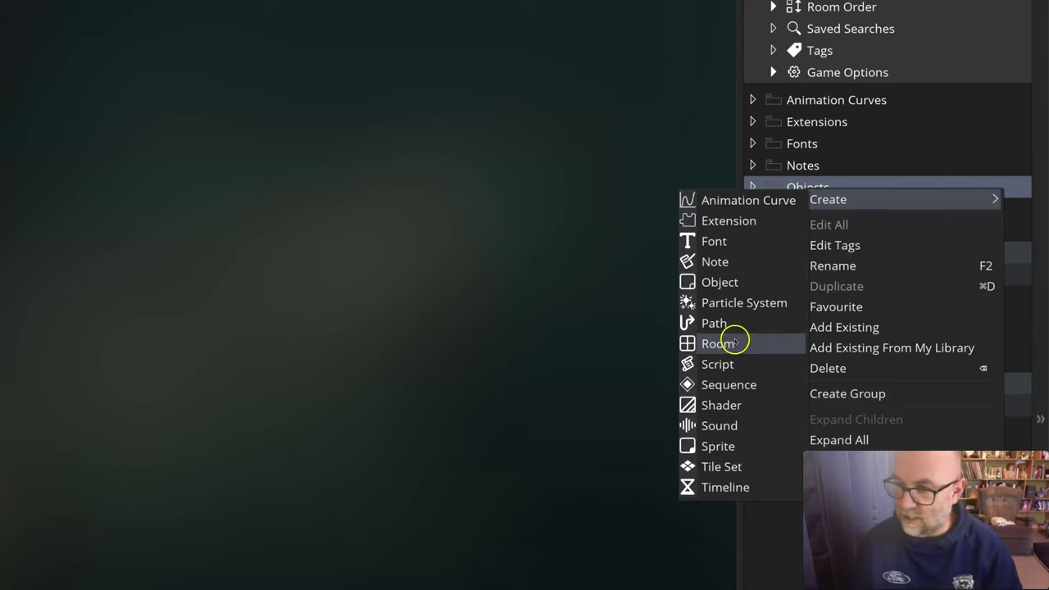
left_click(720, 283)
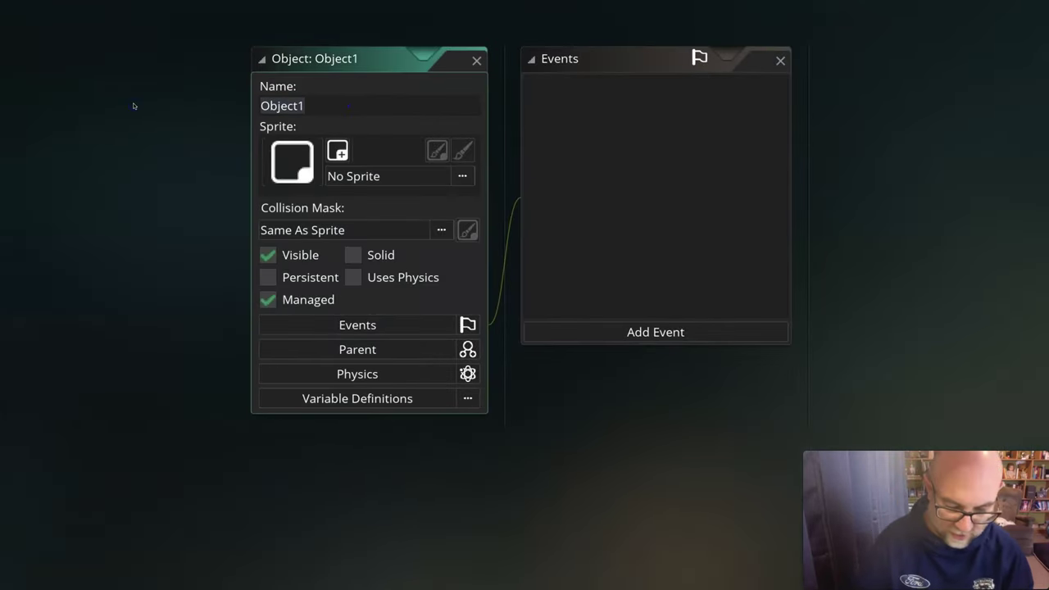
type("obj")
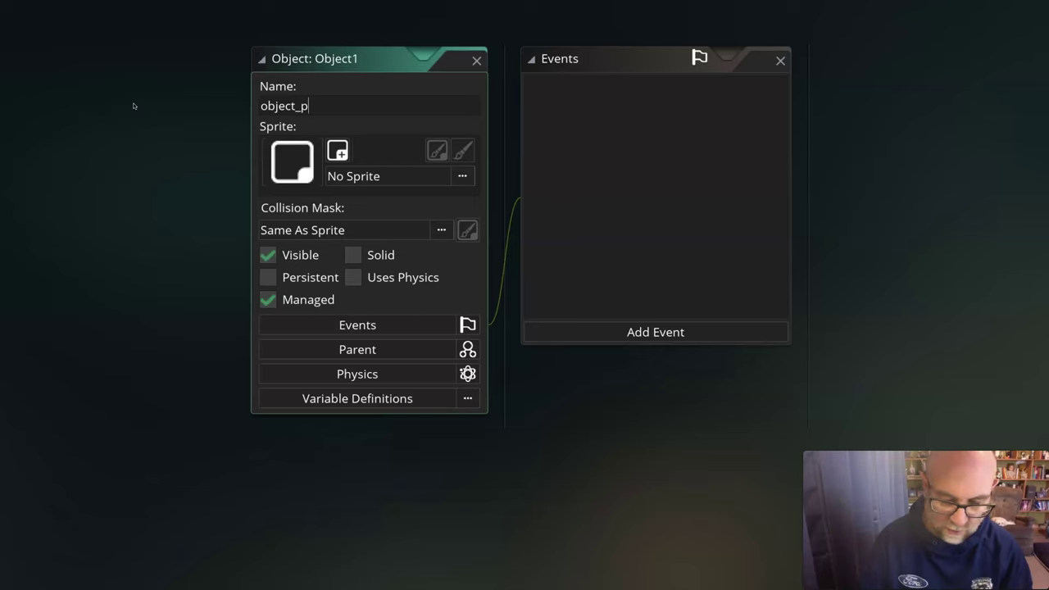
left_click(342, 176)
left_click(327, 277)
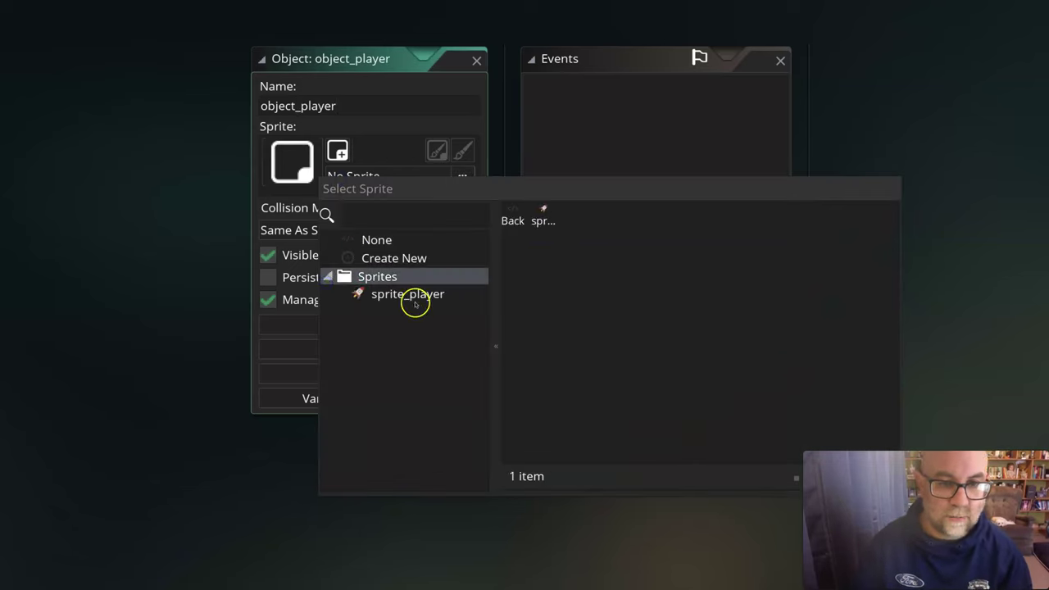
left_click(407, 294)
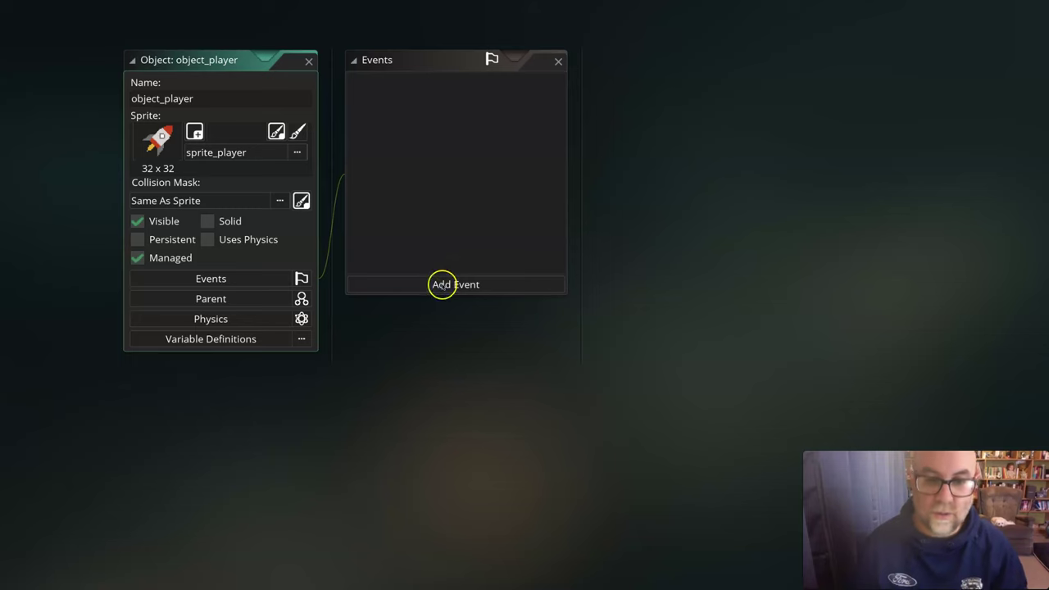
- Add a Key Down - Right event to object_player, choosing GML Visual as the scripting language
left_click(442, 284)
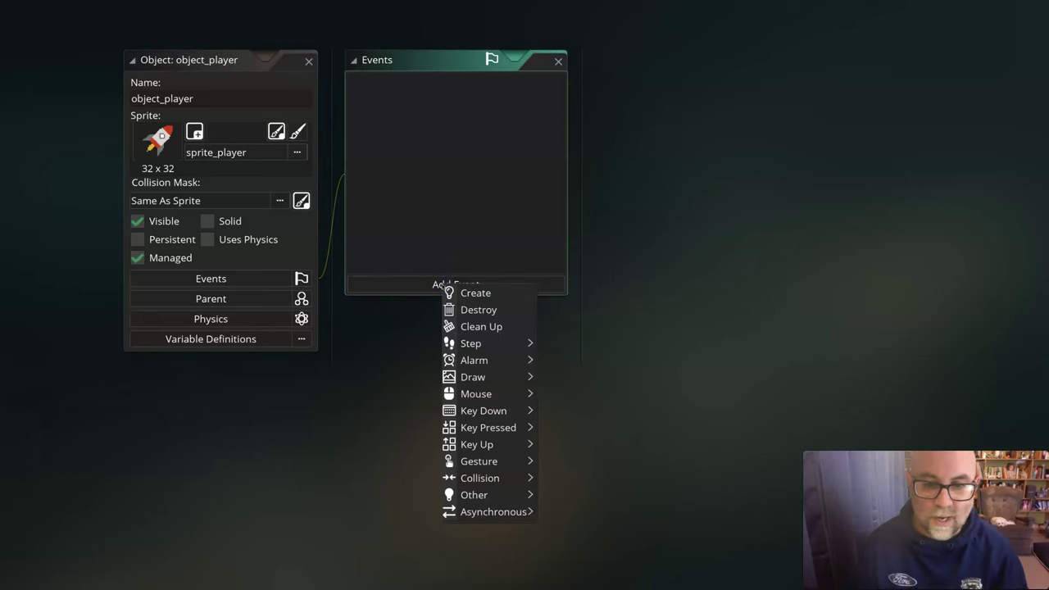
mouse_move(507, 428)
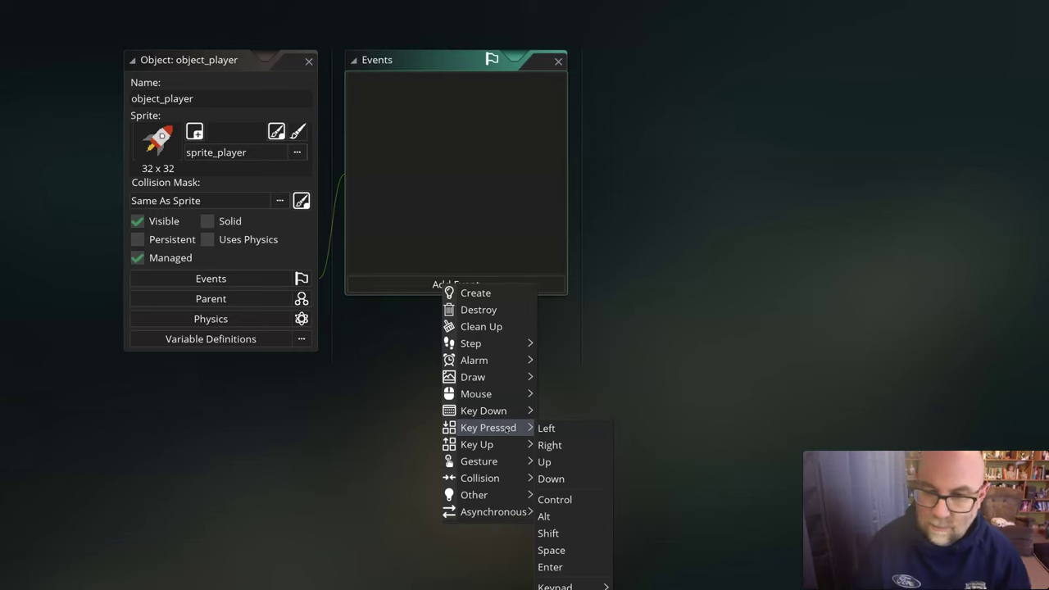
left_click(508, 411)
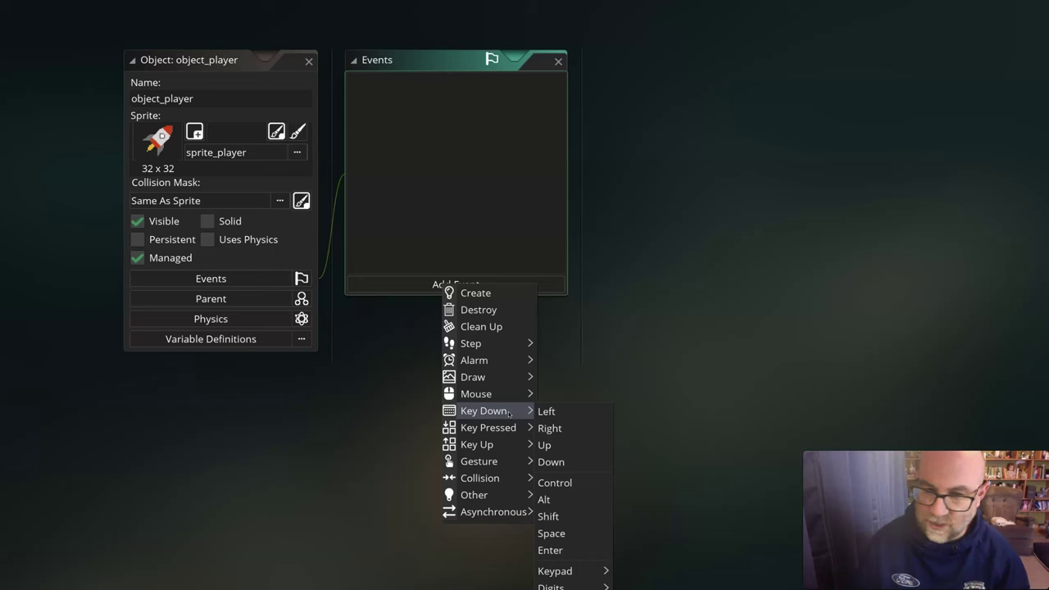
left_click(548, 426)
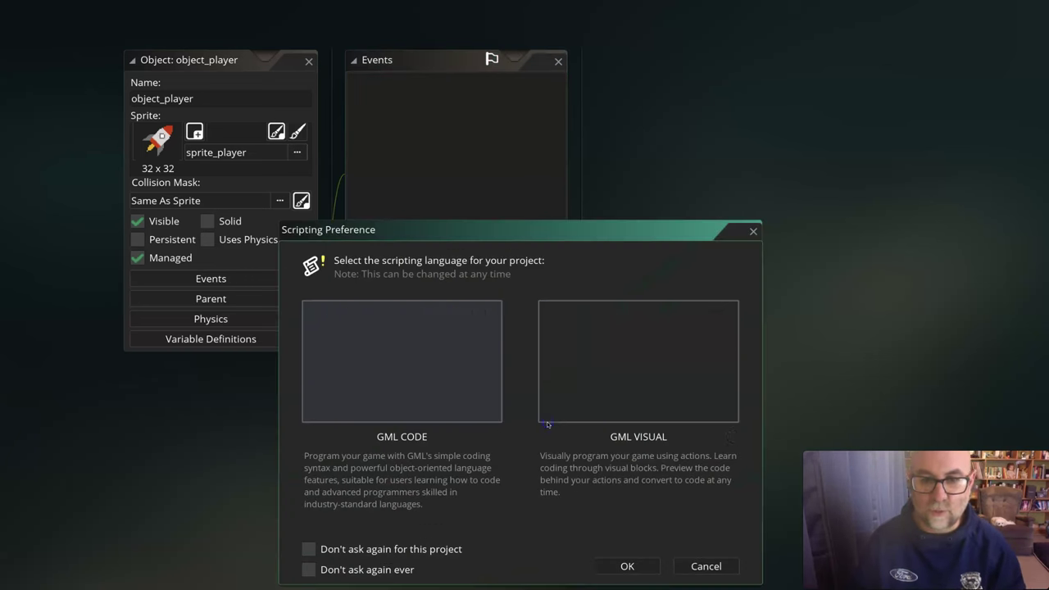
left_click(731, 439)
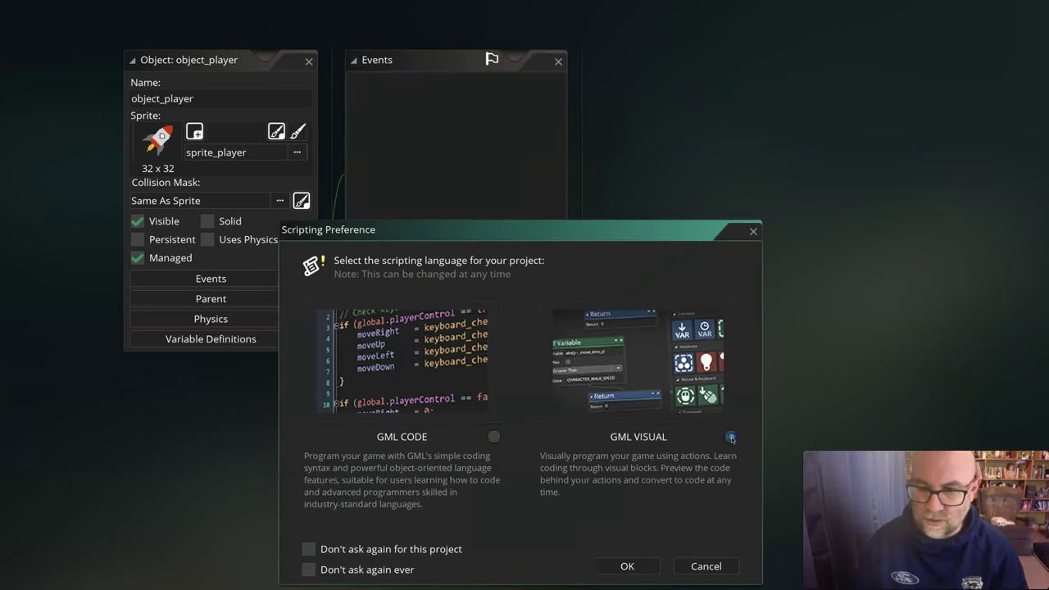
left_click(627, 566)
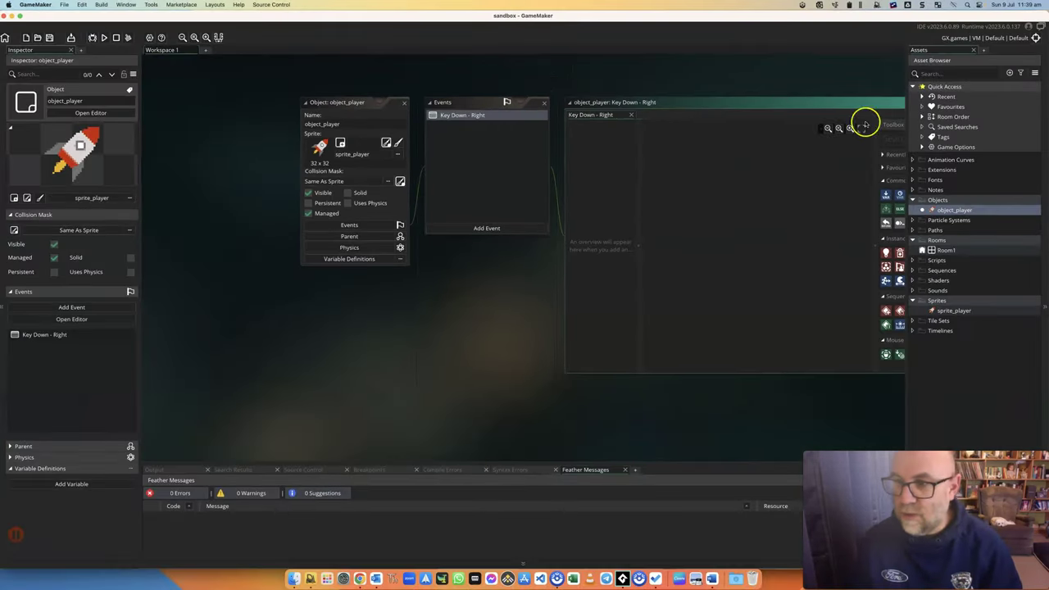
- Find the movement actions with "move" and add a Set Speed action of type Horizontal with speed 4 to the event
left_click(1046, 105)
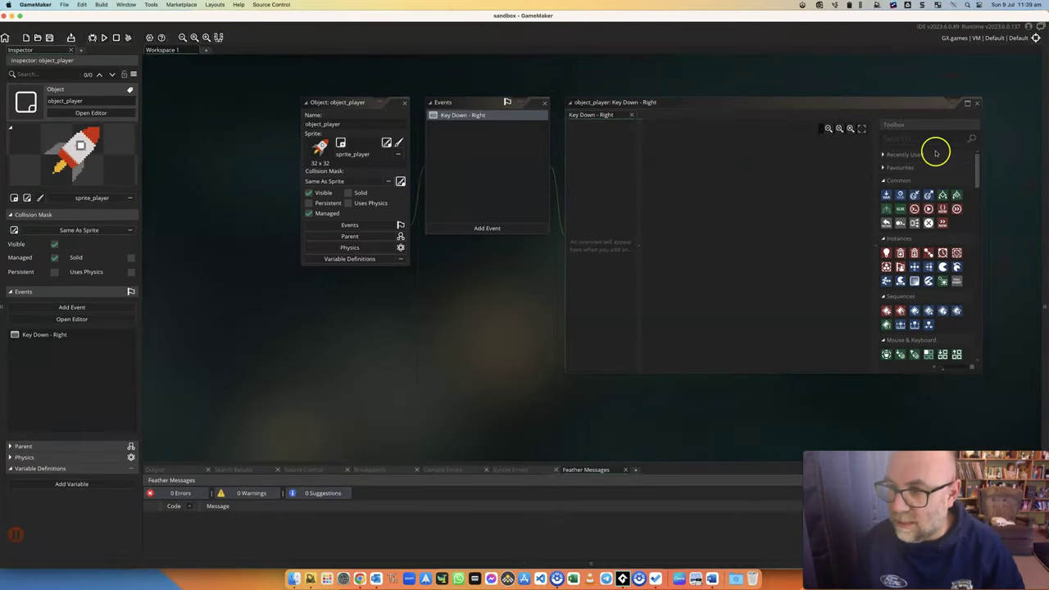
left_click(899, 140)
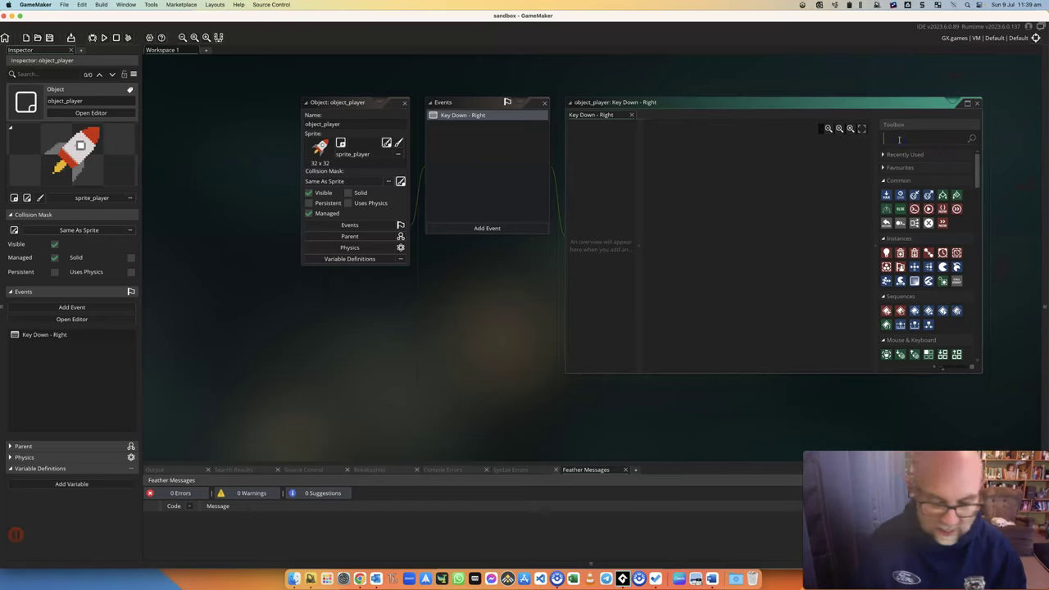
type("move")
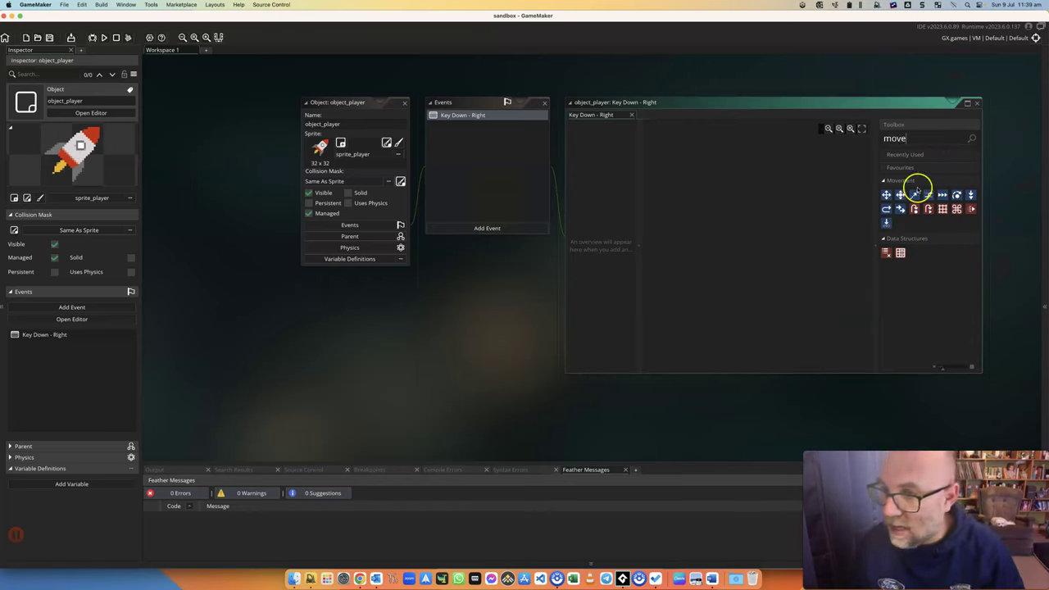
left_click_drag(942, 195, 707, 207)
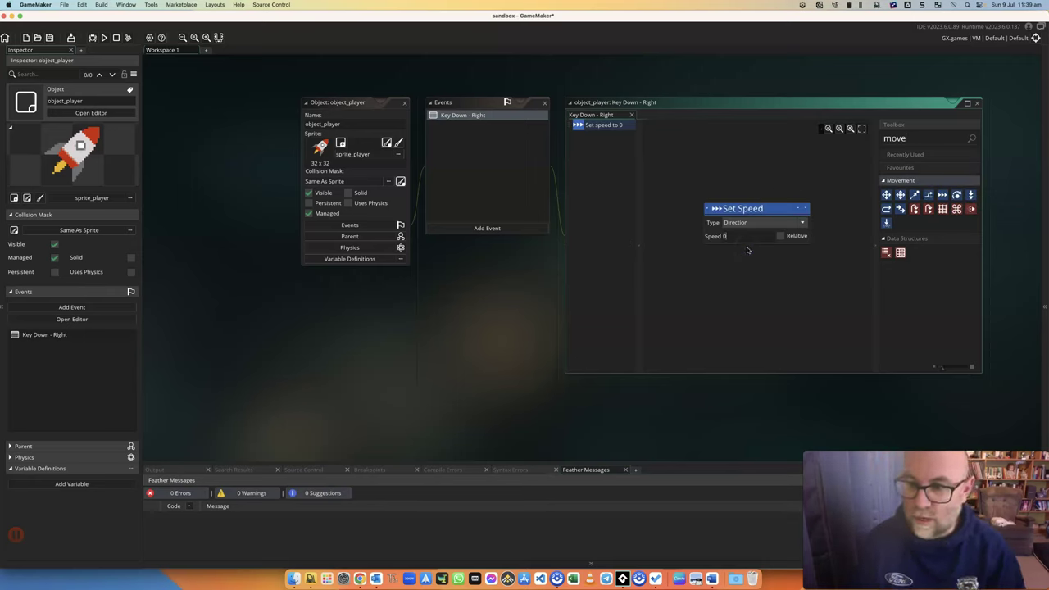
left_click(742, 223)
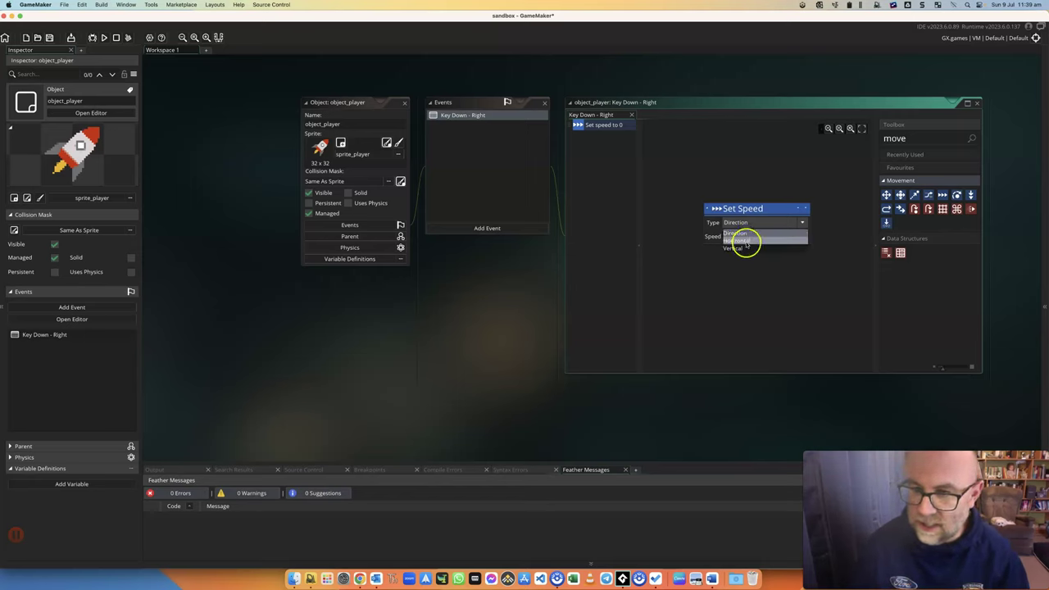
left_click(744, 239)
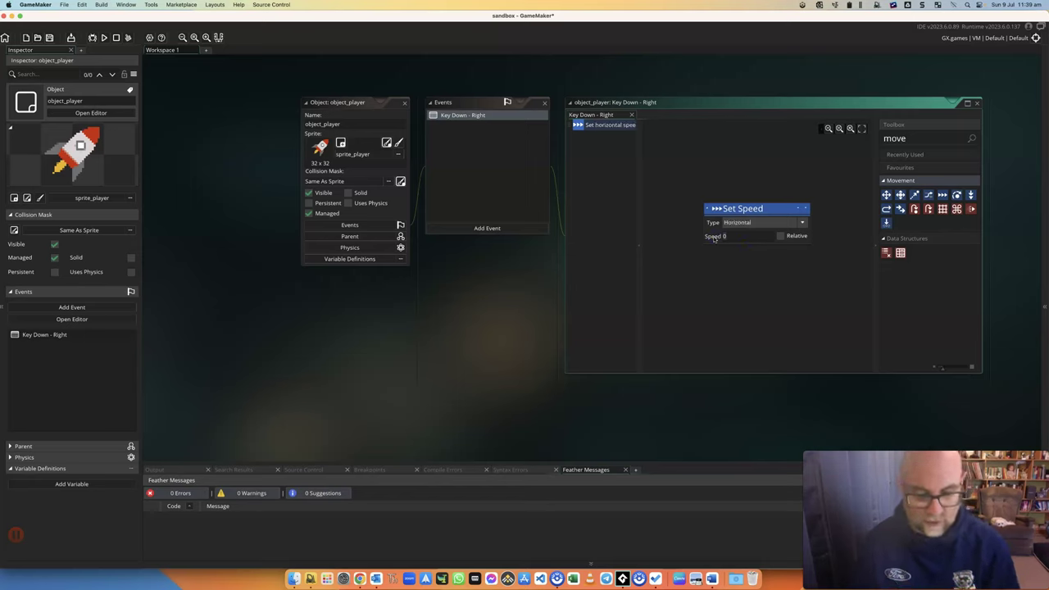
left_click(750, 263)
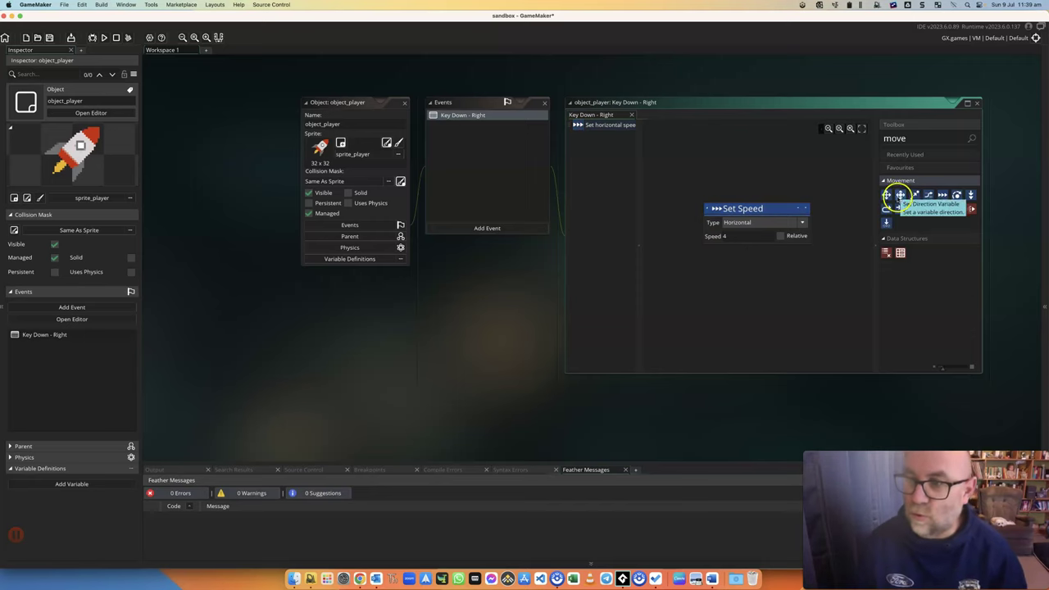
- Add a second Set Speed action below the first, with type Vertical and speed 0
left_click_drag(943, 195, 740, 271)
left_click(740, 271)
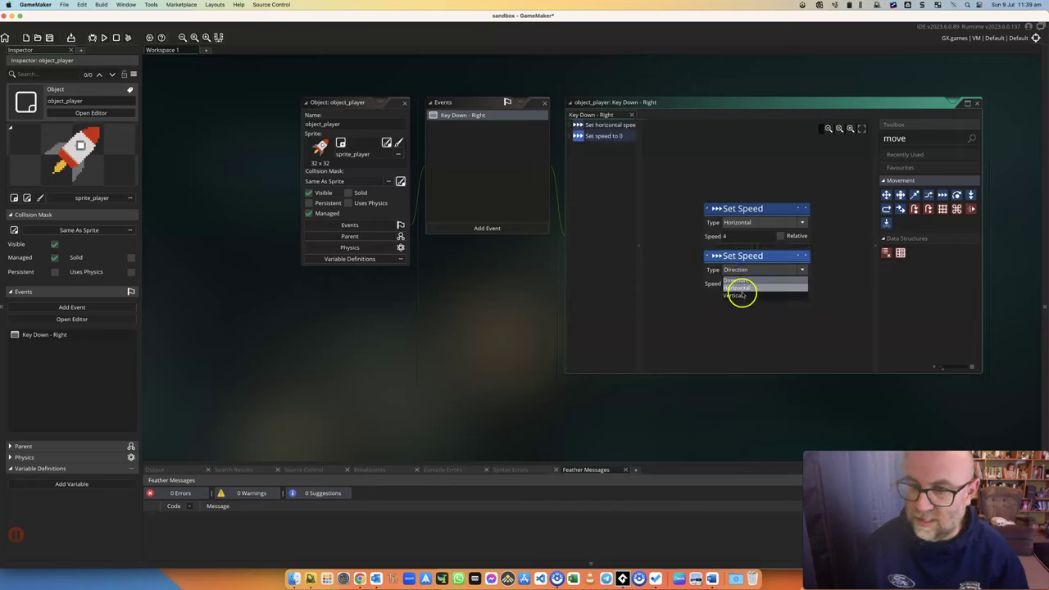
left_click(742, 294)
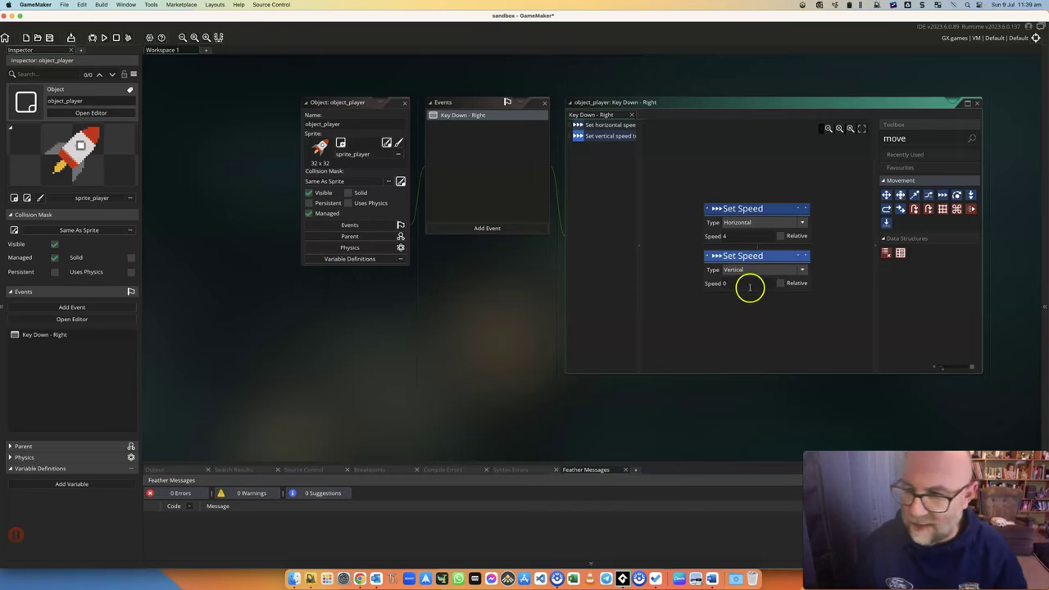
left_click(830, 235)
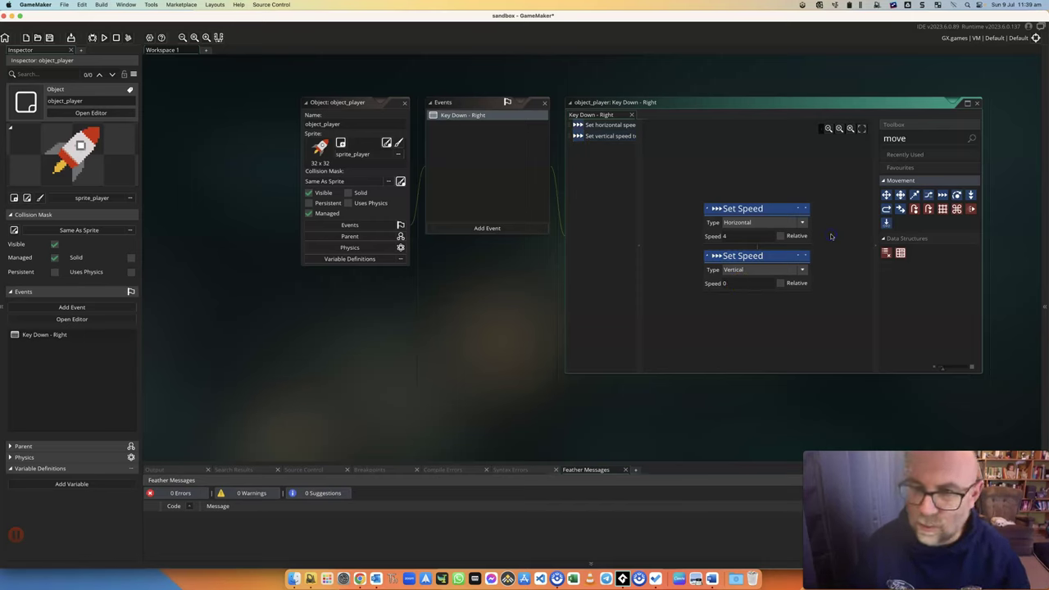
left_click(906, 141)
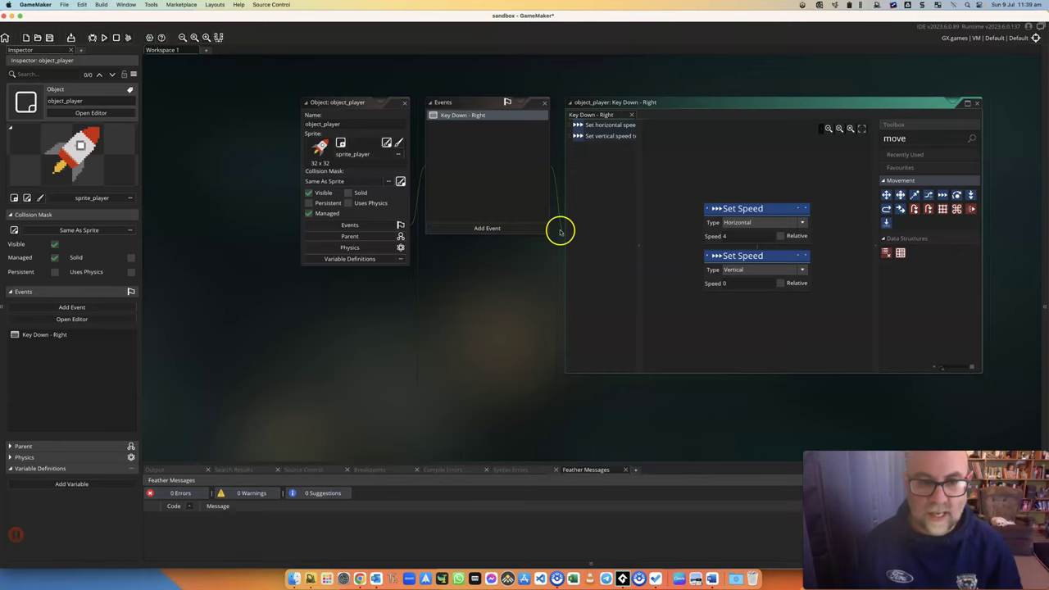
- Open Room1 and place an instance of object_player near the middle of the room
mouse_move(1047, 277)
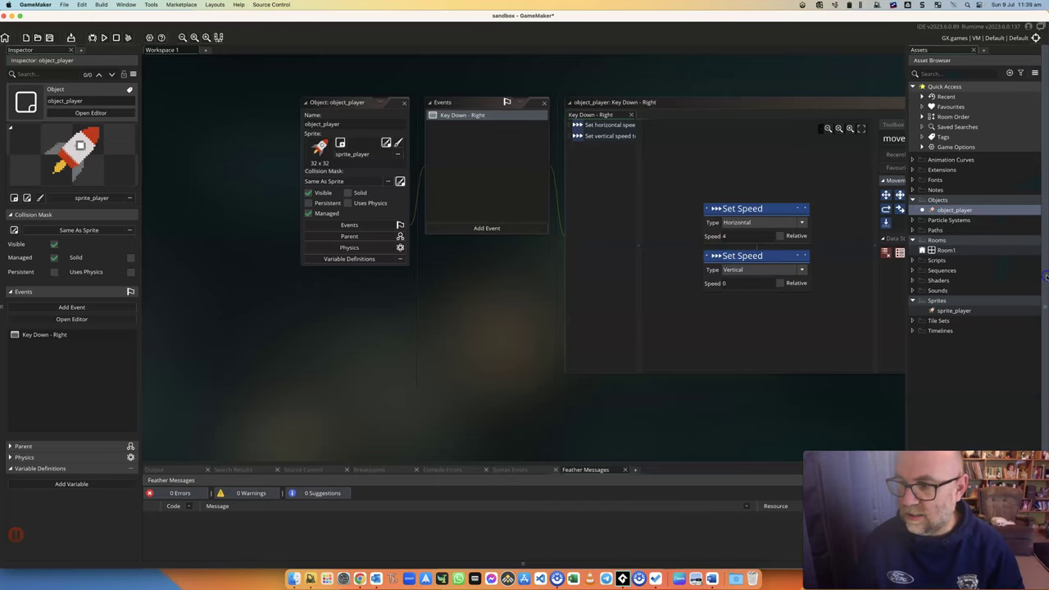
left_click(947, 250)
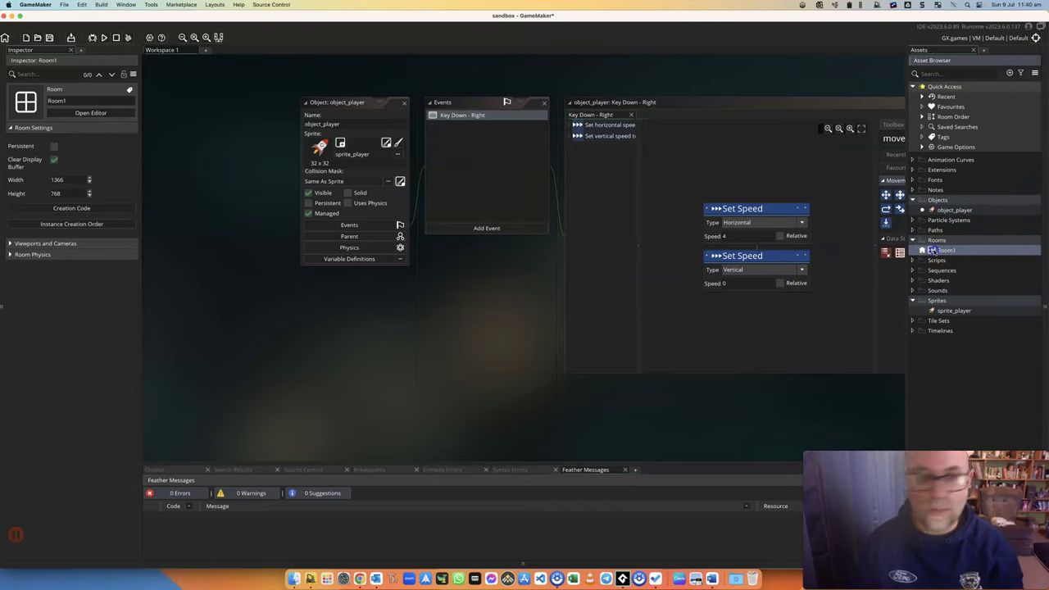
double_click(933, 250)
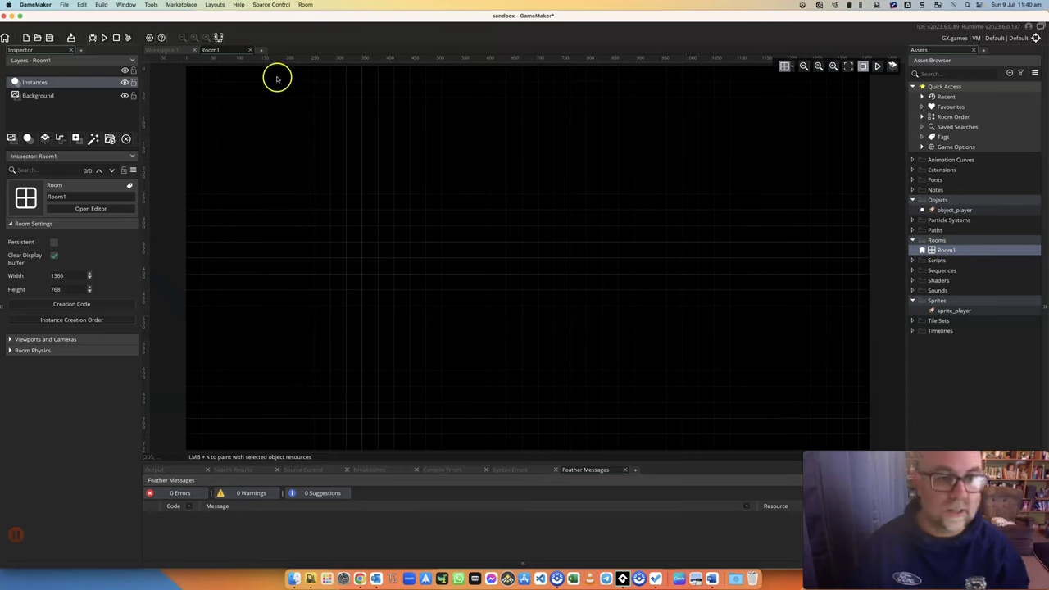
left_click_drag(944, 209, 527, 250)
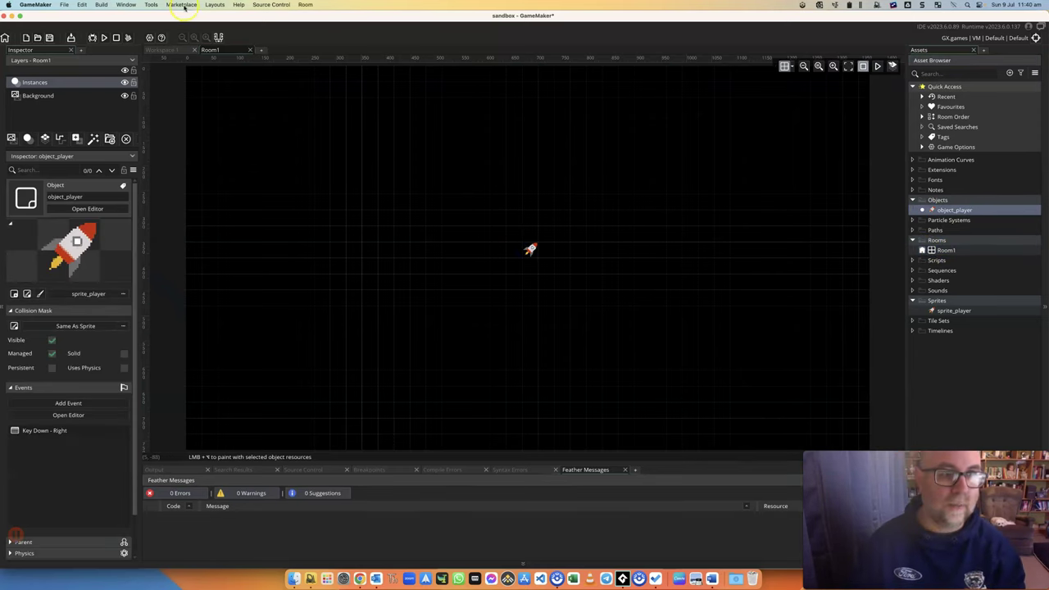
- Run the game and test moving the rocket to the right
left_click(152, 5)
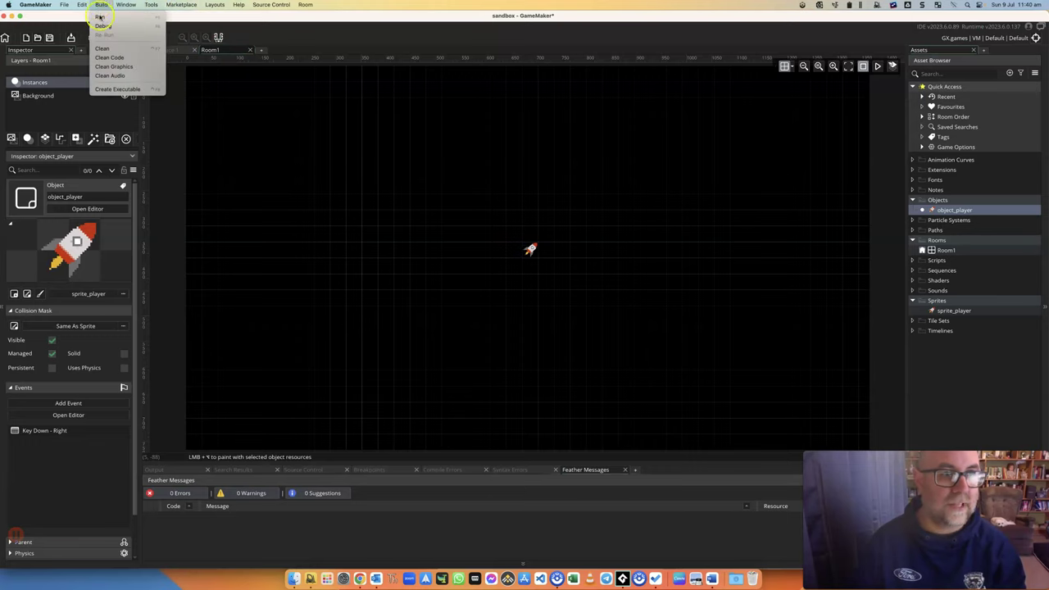
left_click(107, 16)
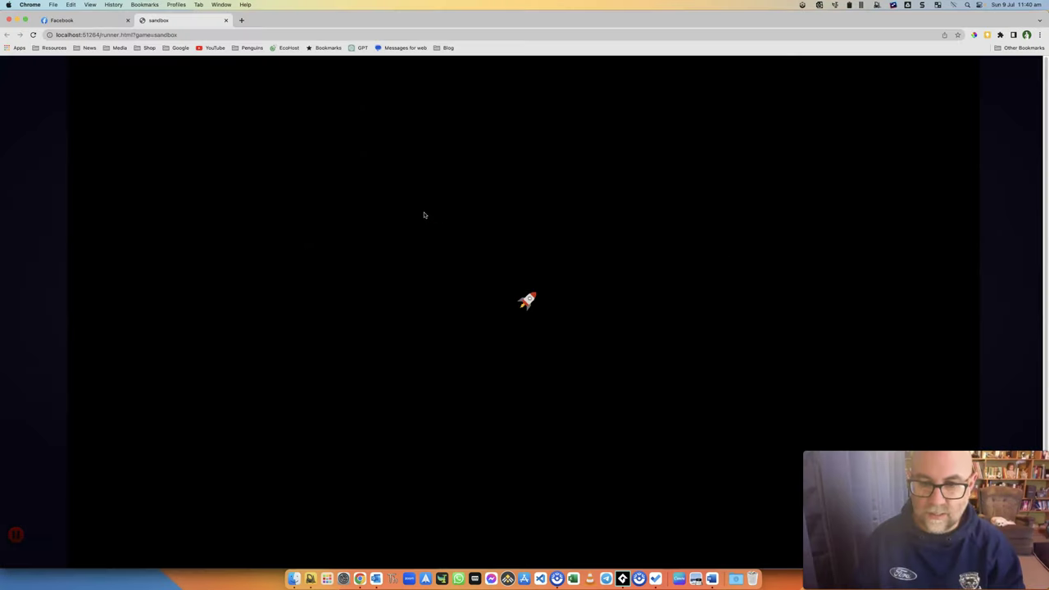
key("Right")
key("Right")
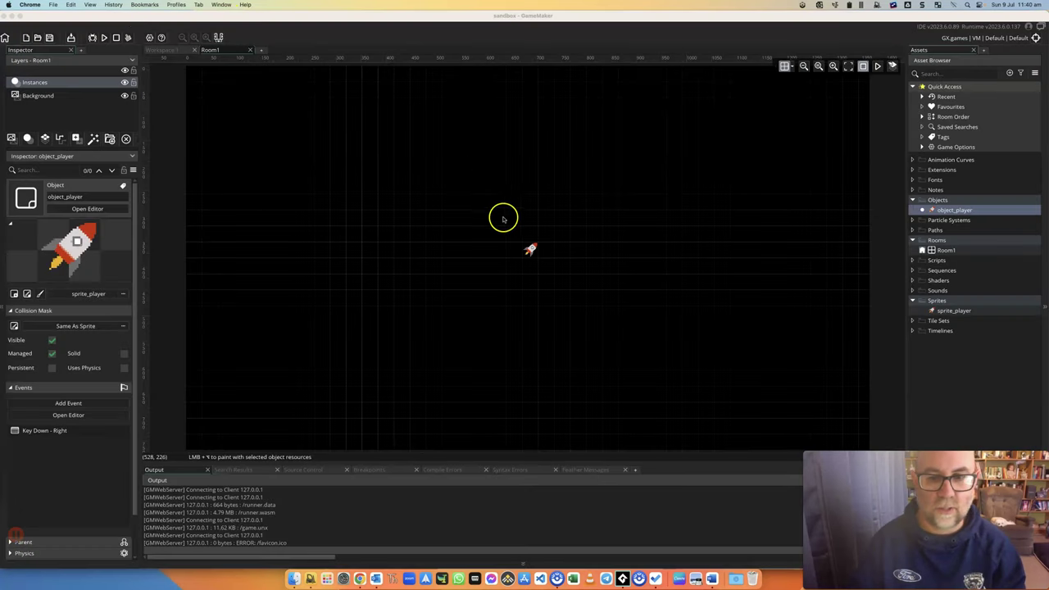
- Add a Key Down - Left event to object_player using GML Visual, and suppress the scripting language question for this project
left_click(164, 50)
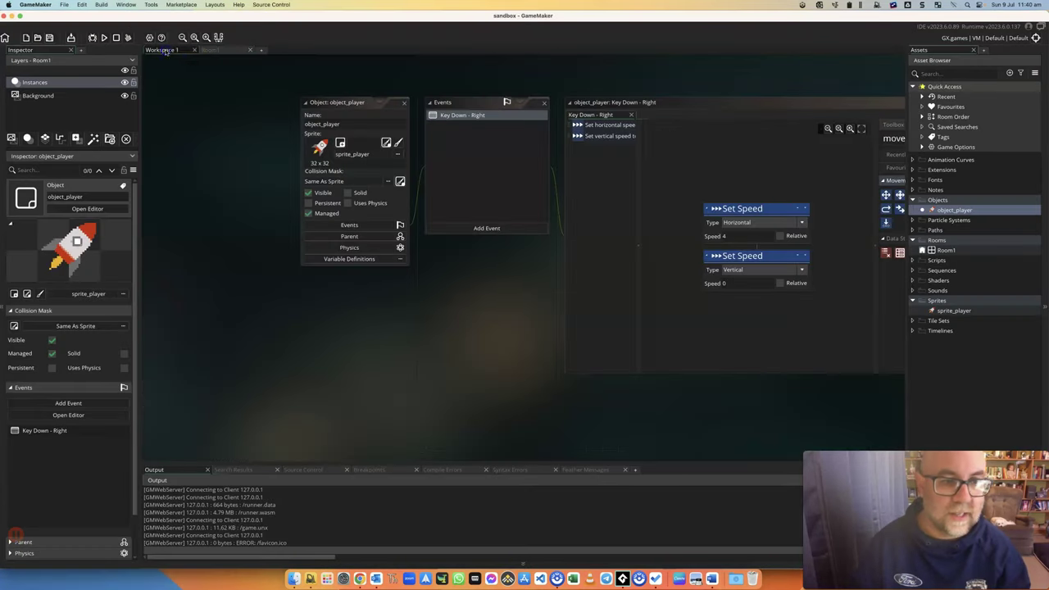
left_click(492, 229)
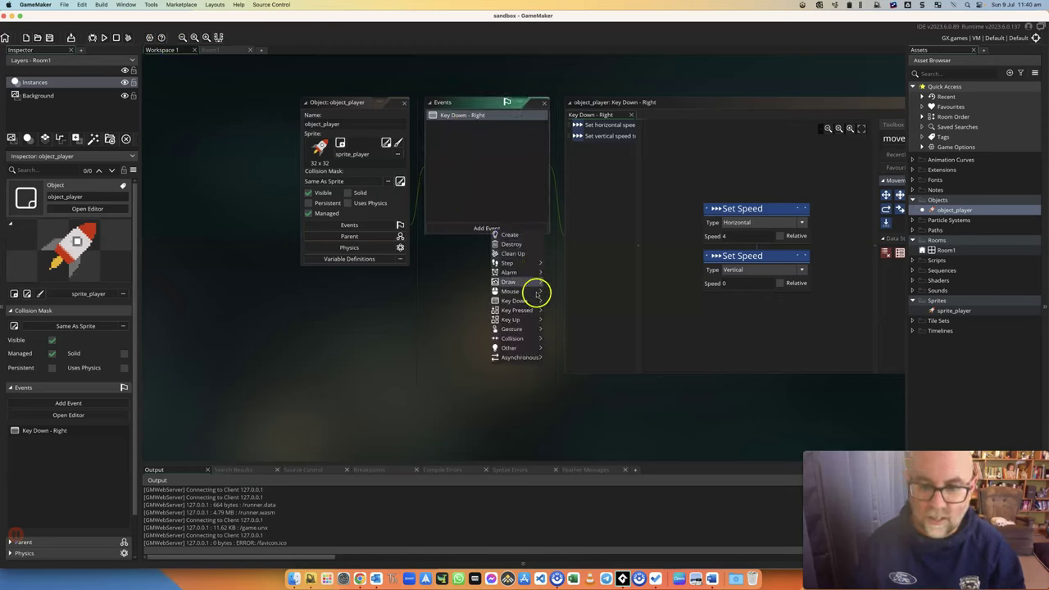
mouse_move(536, 275)
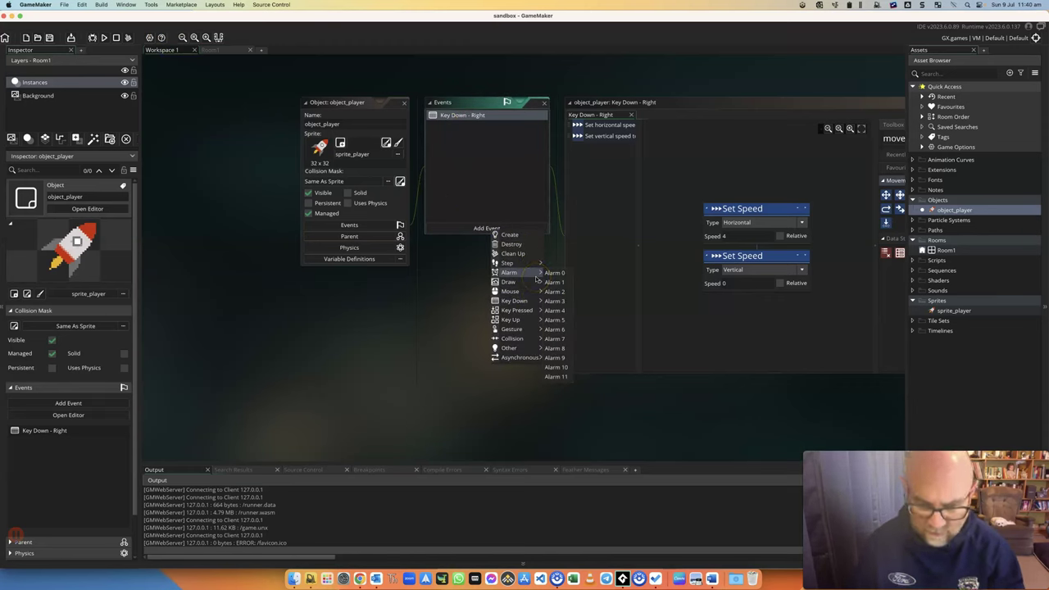
left_click(561, 305)
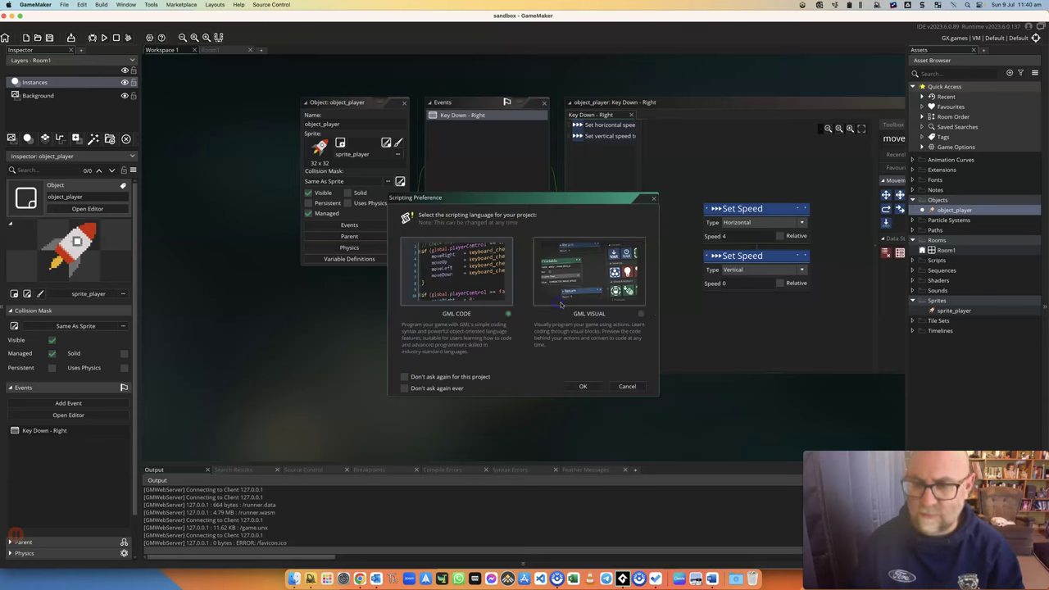
left_click(436, 376)
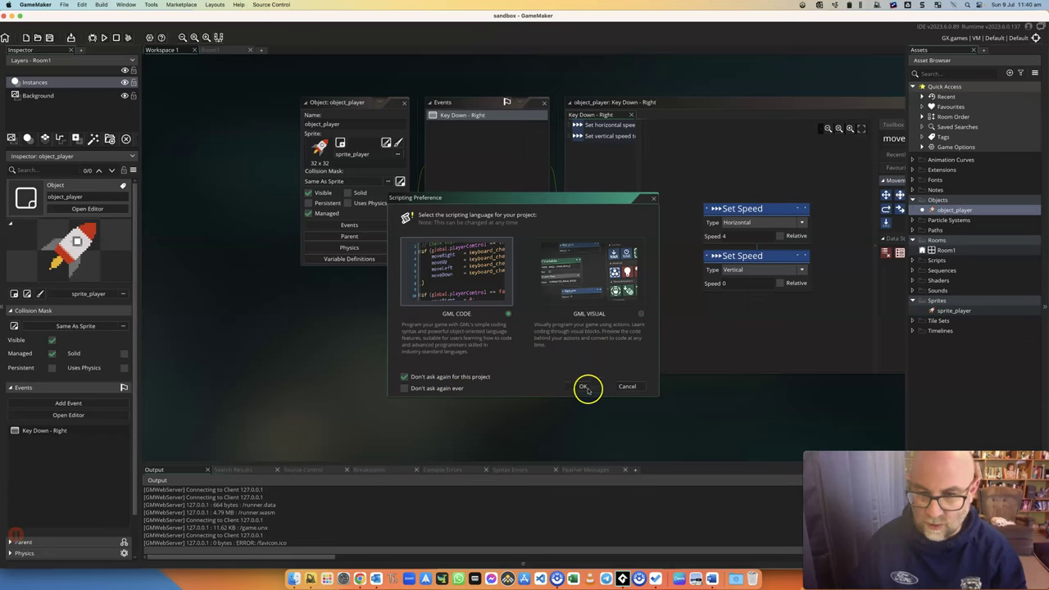
left_click(639, 309)
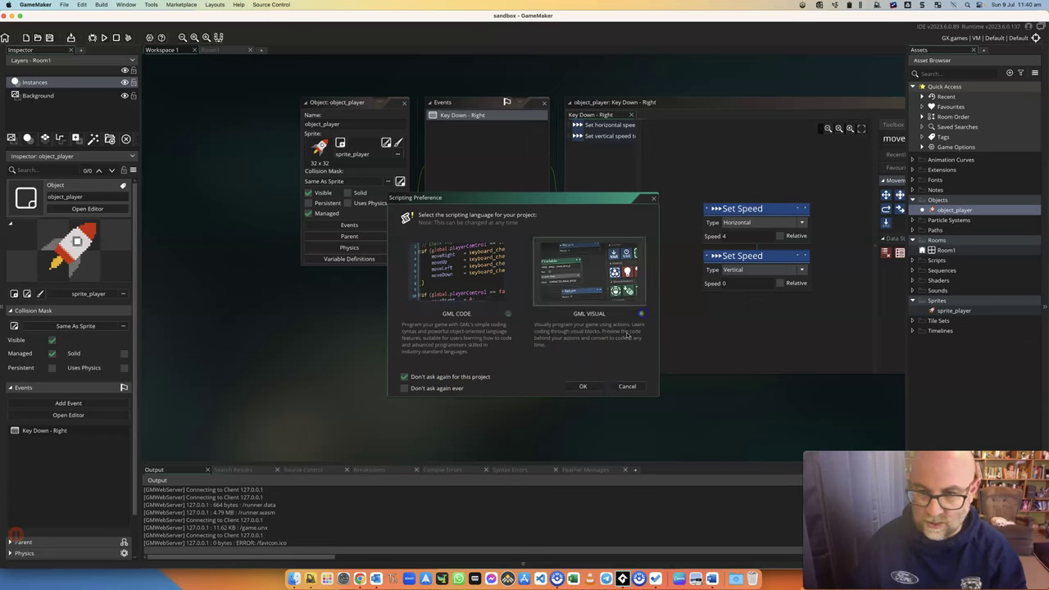
left_click(587, 386)
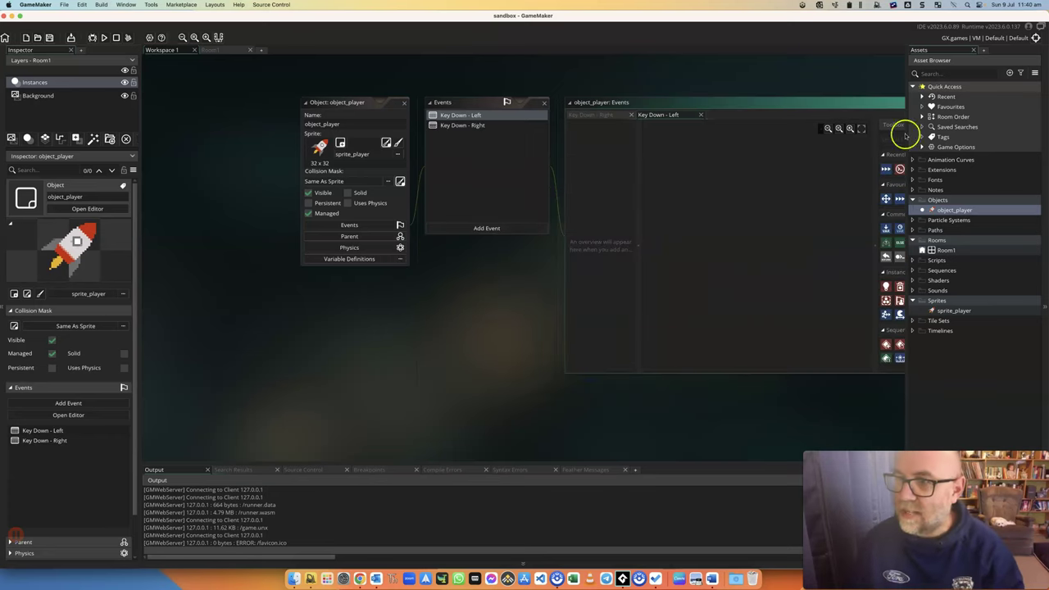
- Add a Set Speed action to the Key Down - Left event with type Horizontal and speed -4
left_click_drag(889, 168, 715, 212)
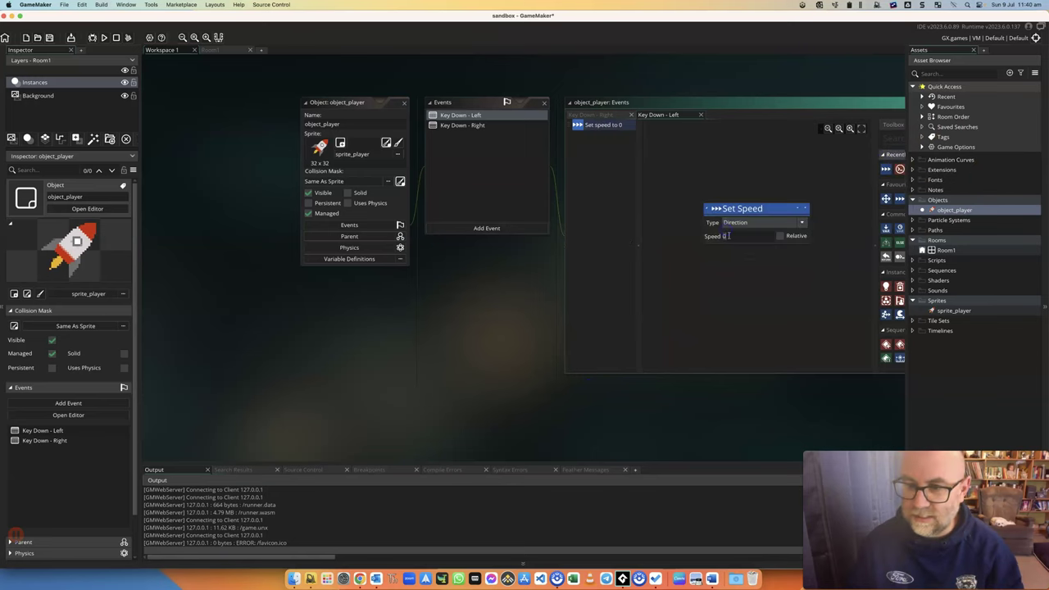
left_click(735, 224)
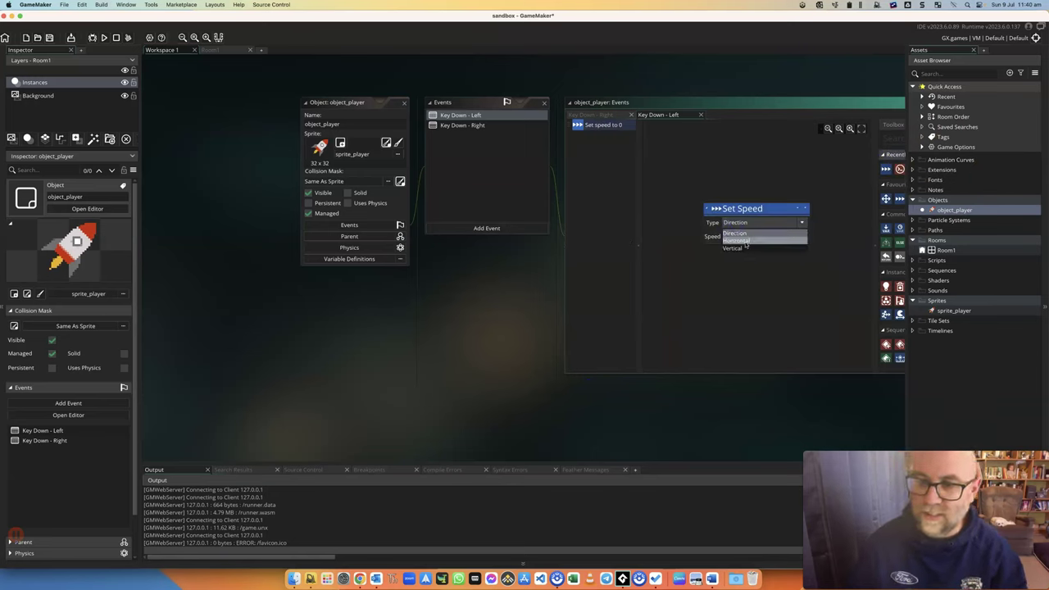
left_click(742, 241)
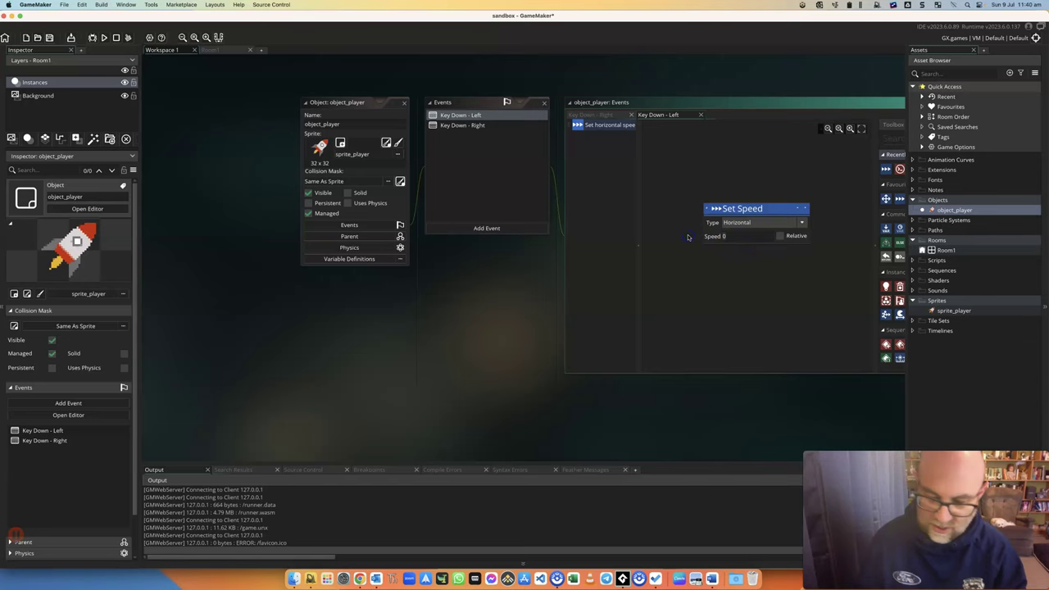
type("-4")
key("Return")
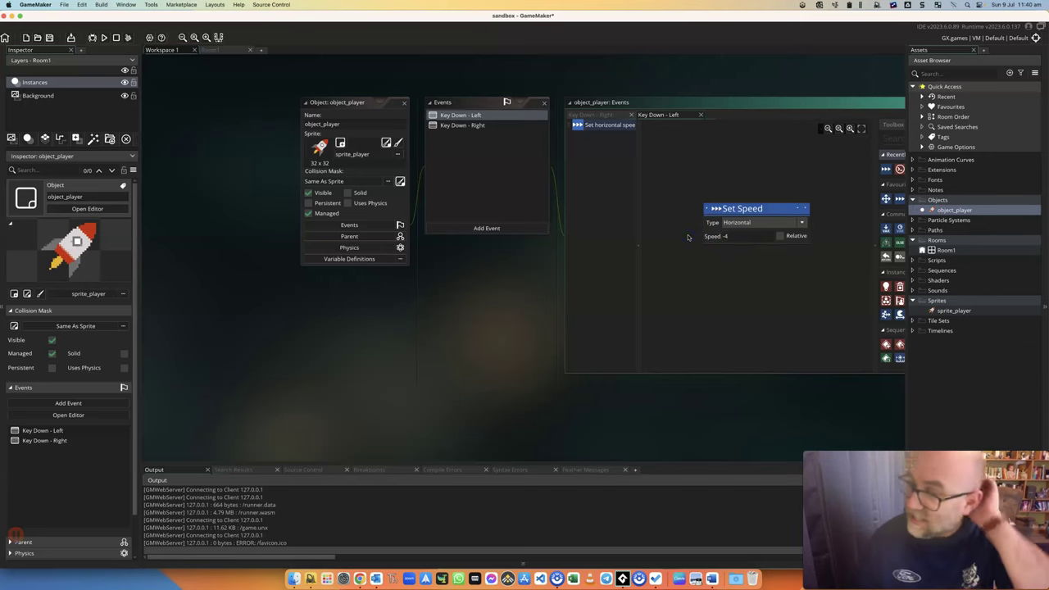
left_click(752, 264)
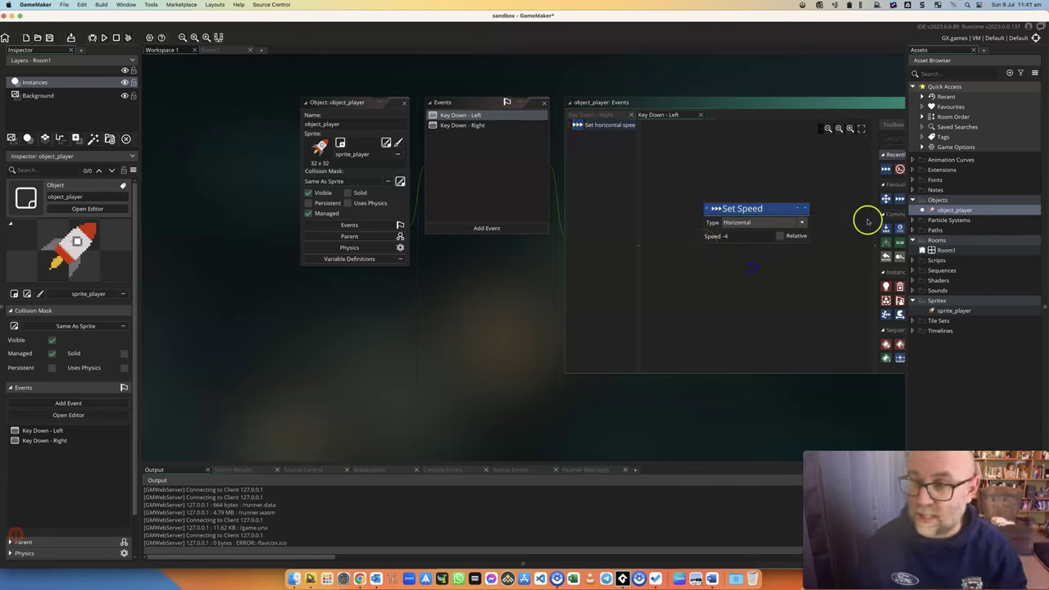
- Add a second Set Speed action below the horizontal one in the Key Down - Left event, with type Vertical and speed 0
left_click_drag(901, 201, 736, 281)
left_click(741, 272)
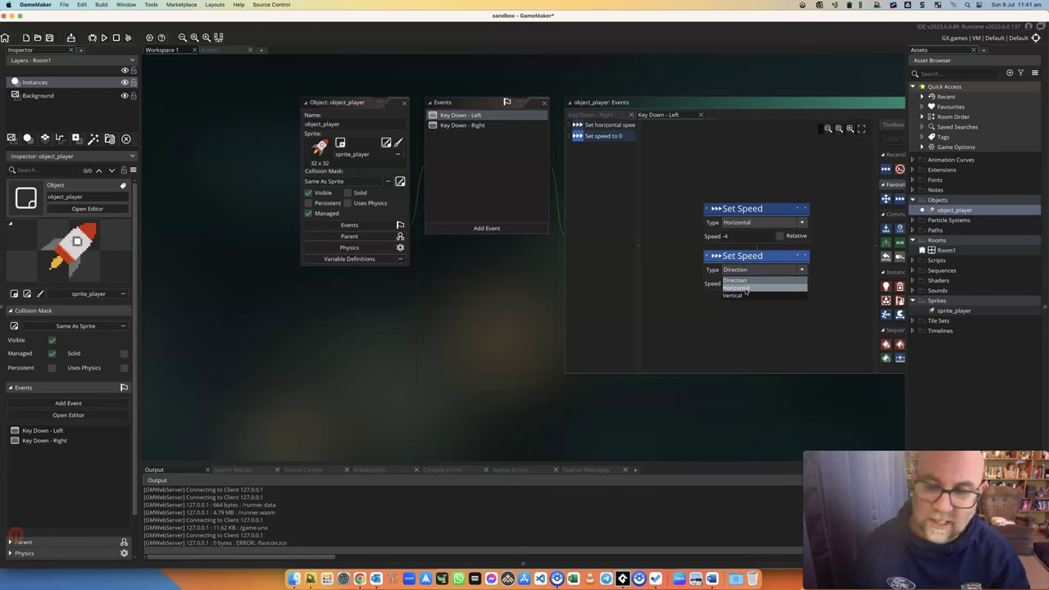
left_click(746, 296)
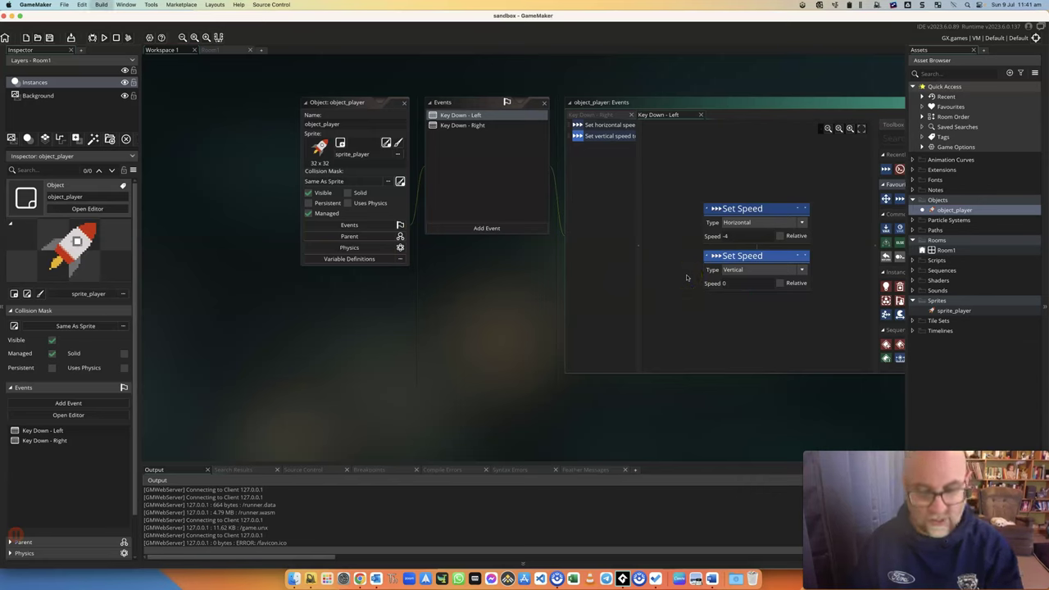
- Run the game and test moving the rocket left and right
key("F5")
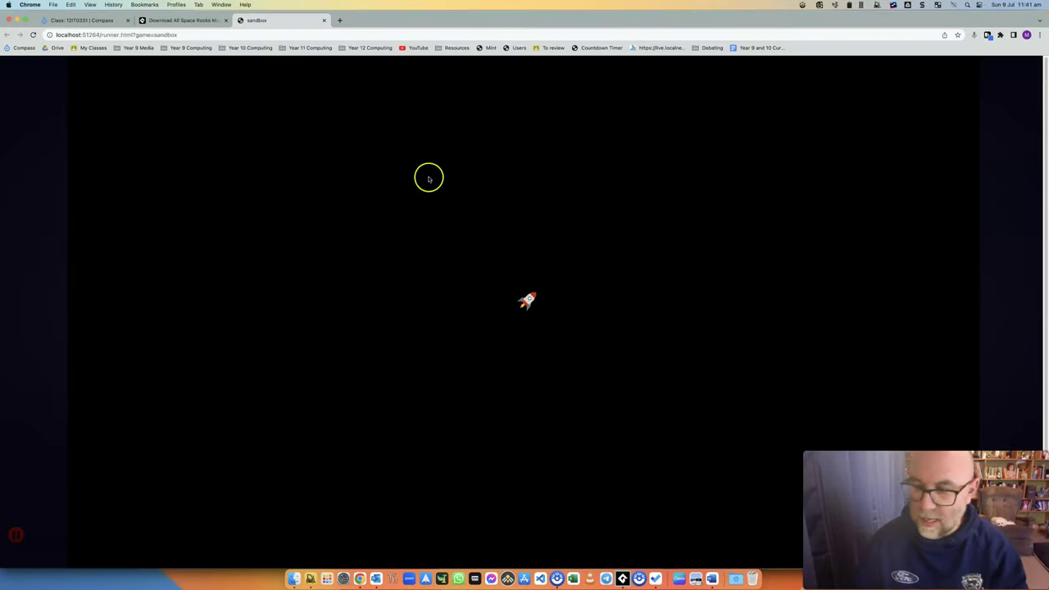
key("Right")
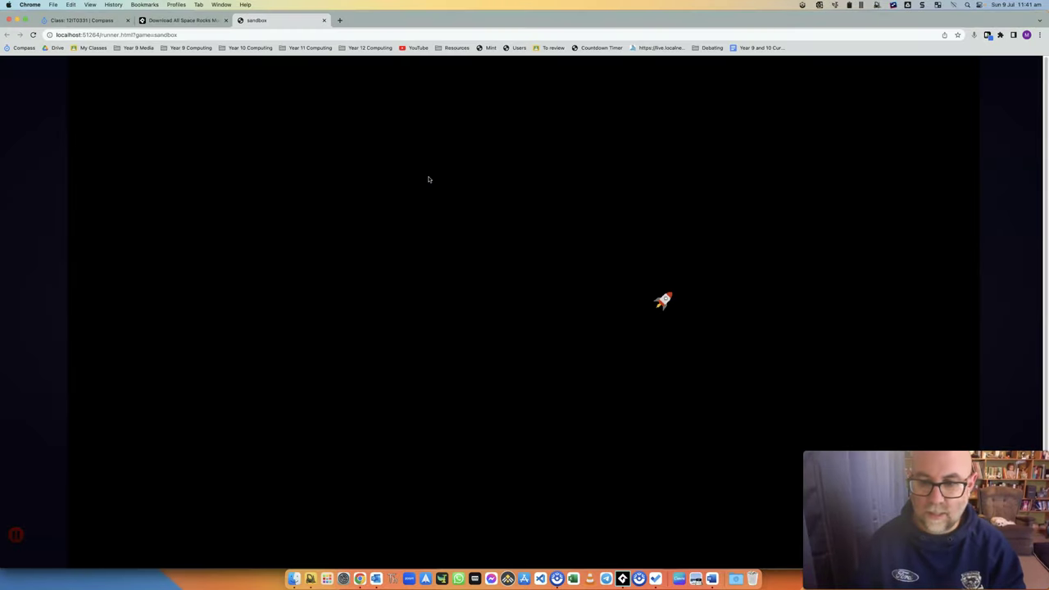
key("Left")
key("Left")
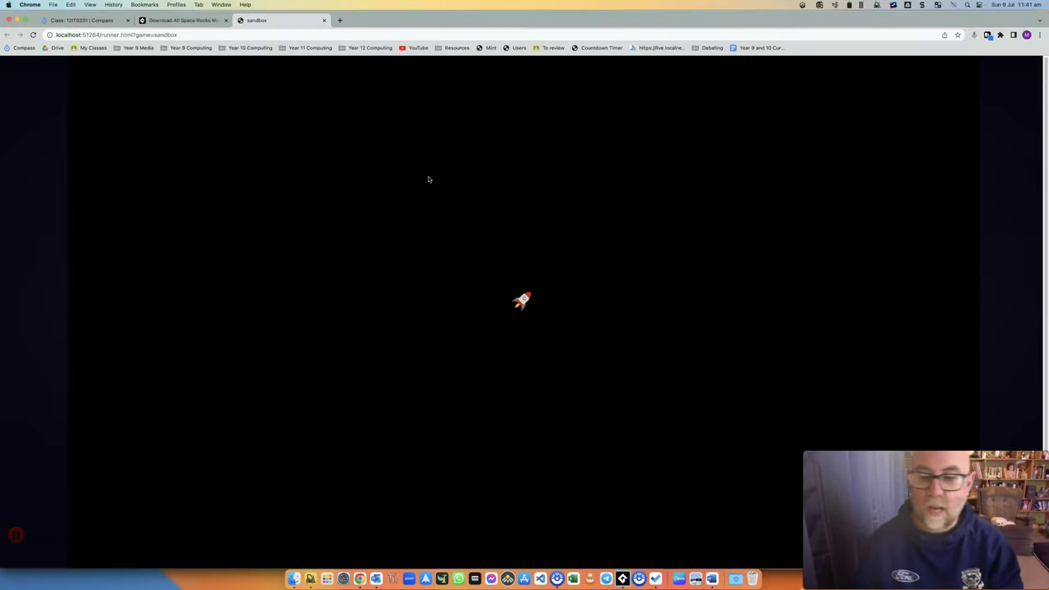
key("Left")
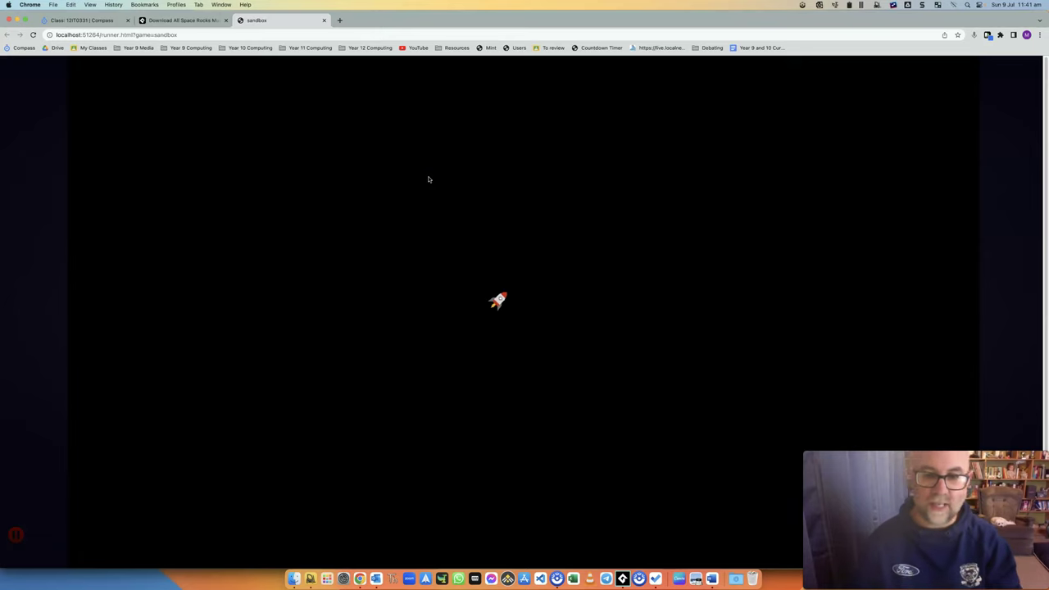
key("Right")
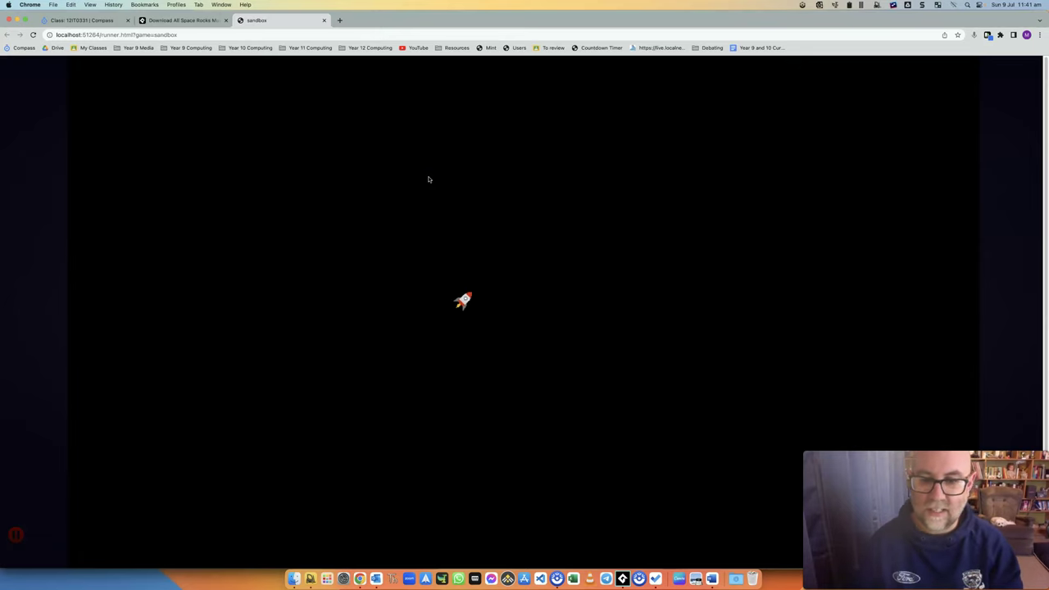
key("Left")
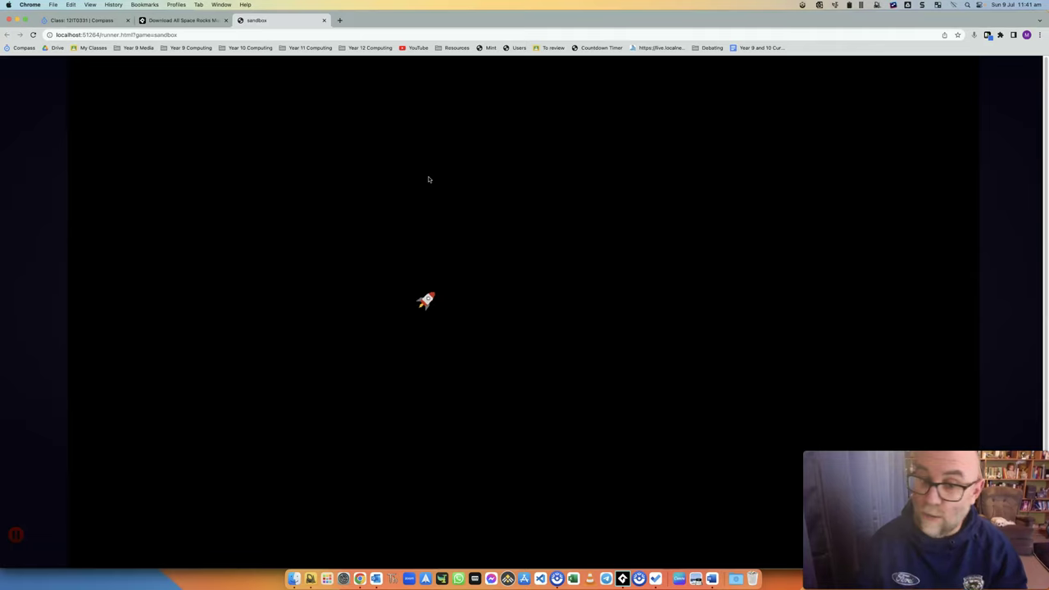
key("Right")
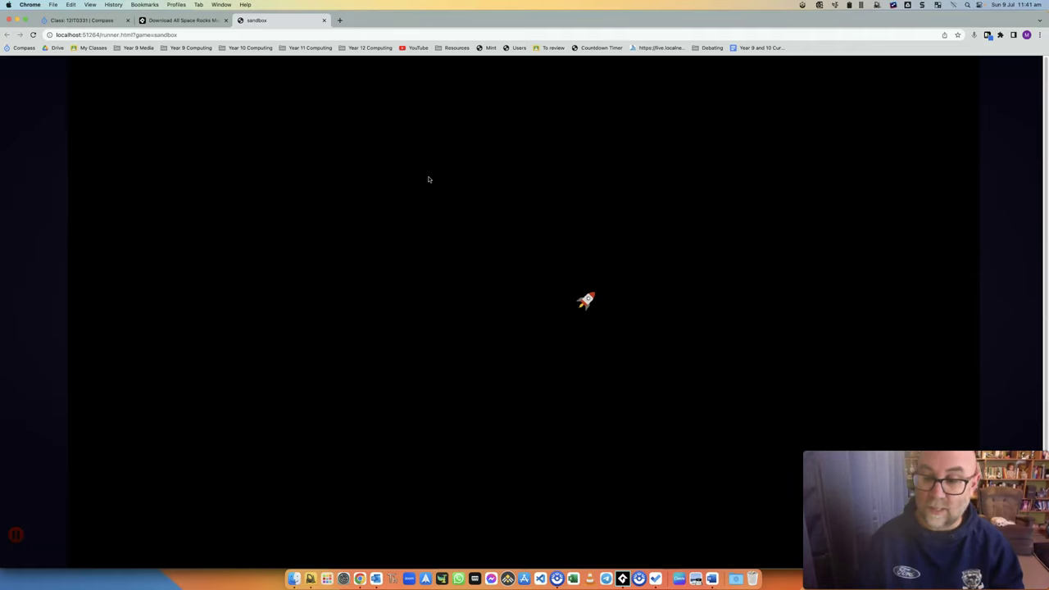
key("Right")
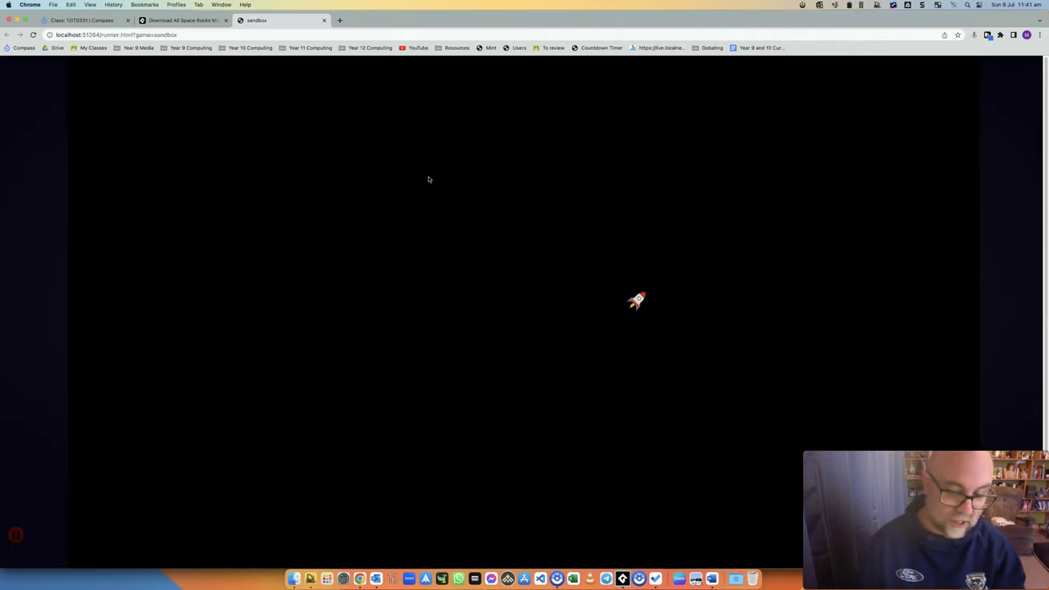
- Close the running game in the browser and switch back to the sandbox project in GameMaker
key("super+w")
key("ctrl+Up")
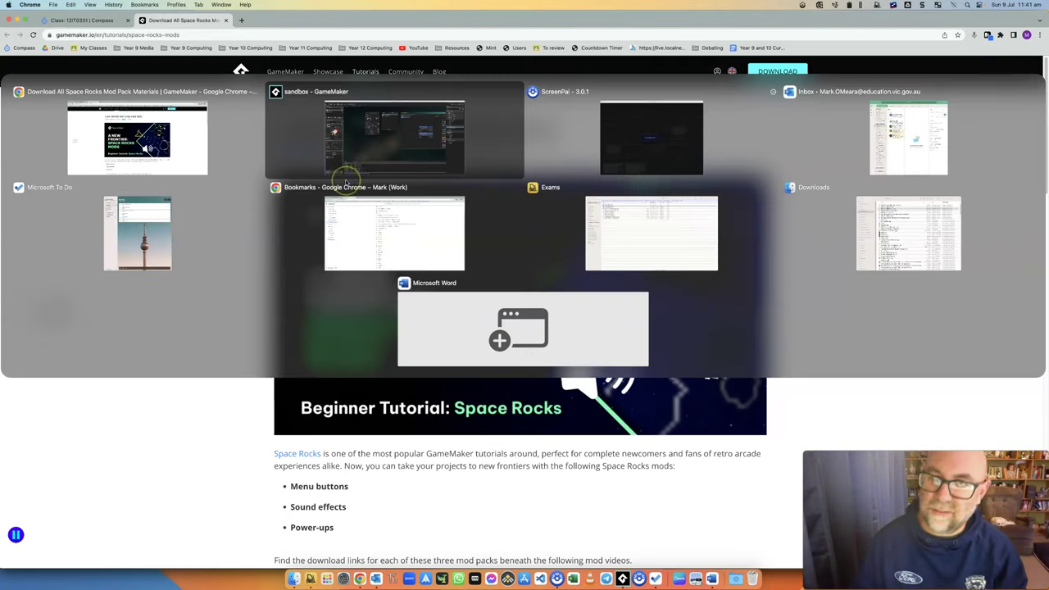
left_click(346, 176)
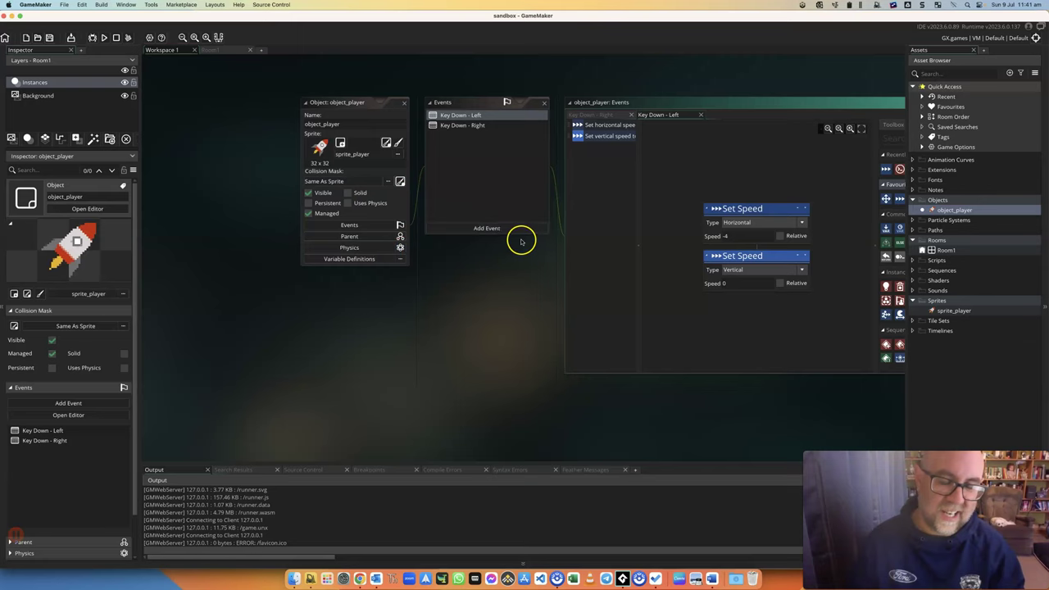
- Add a Key Up - Any event to object_player
left_click(488, 229)
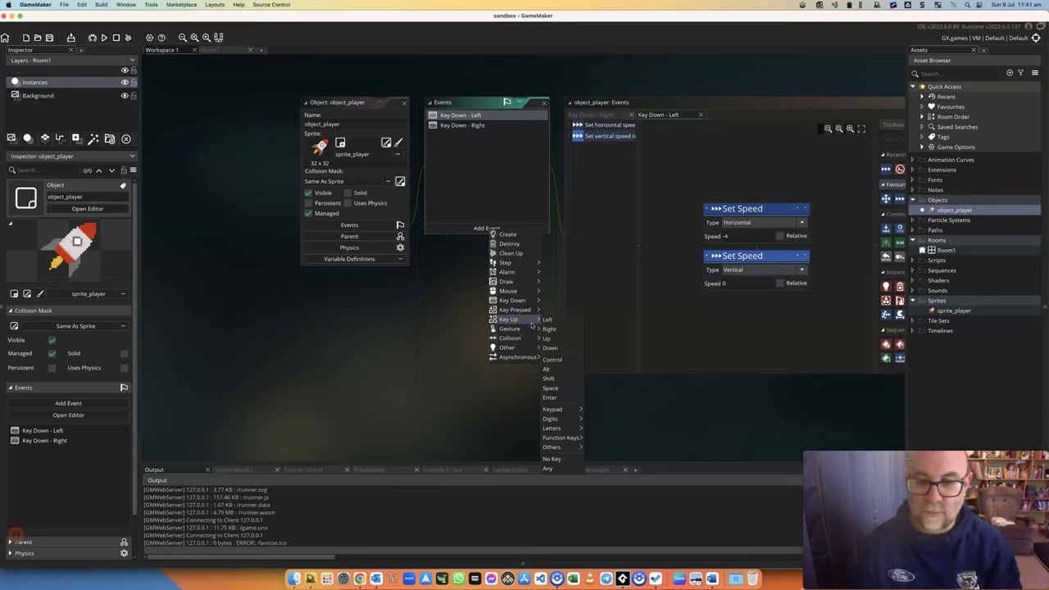
left_click(557, 321)
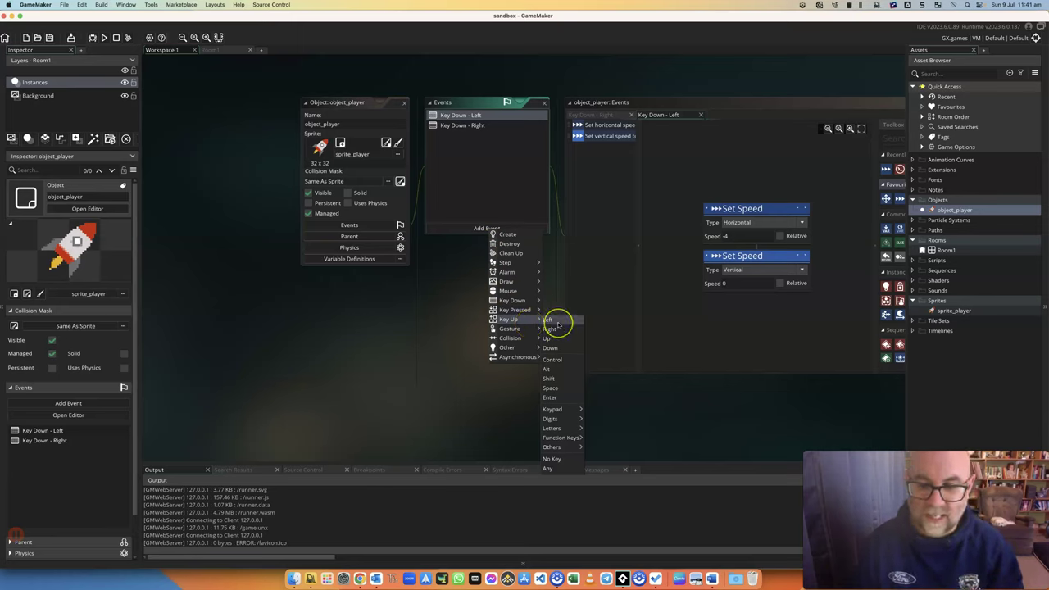
left_click(565, 469)
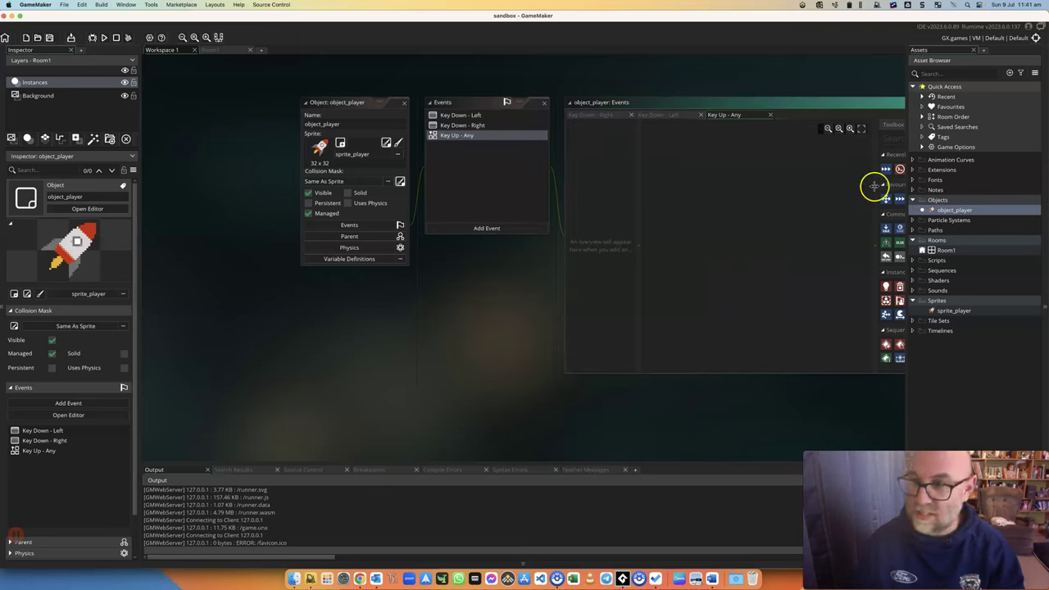
- Add two Set Speed actions to the Key Up - Any event, one Horizontal and one Vertical below it, both with speed 0
left_click_drag(885, 169, 740, 218)
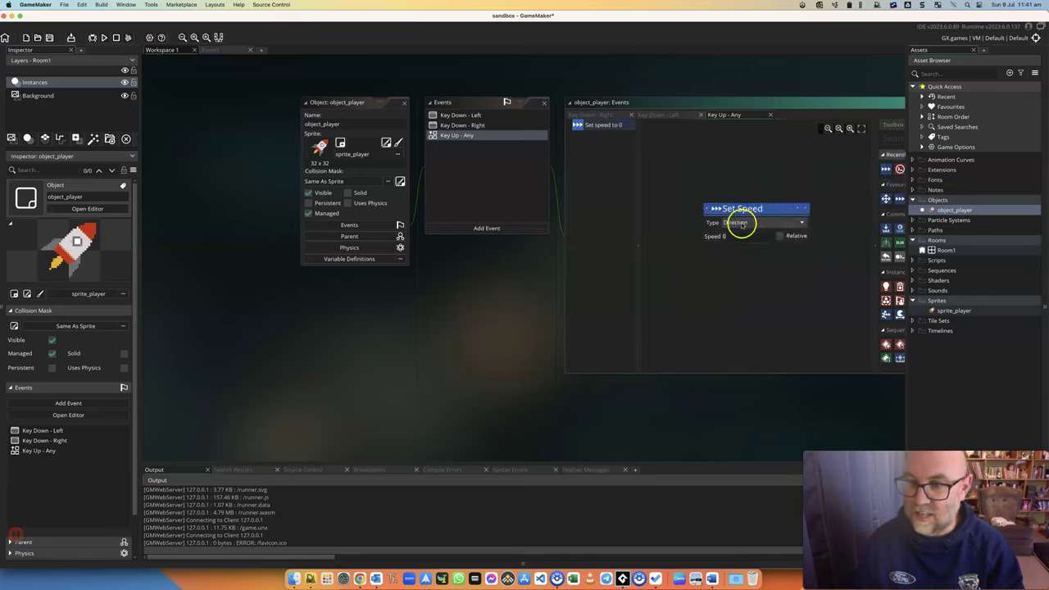
left_click(740, 223)
left_click(742, 241)
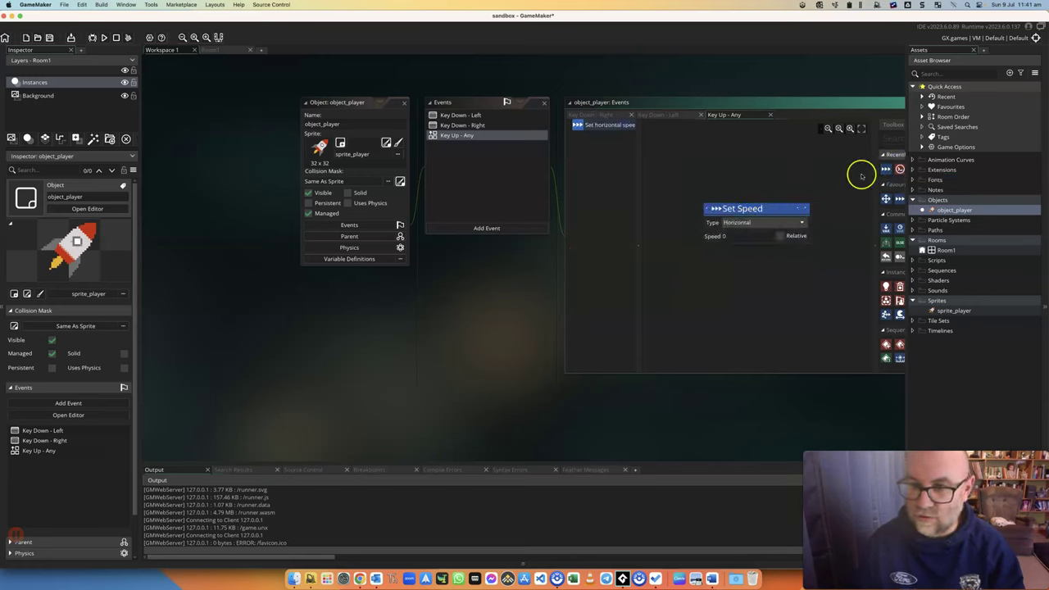
left_click_drag(887, 169, 719, 265)
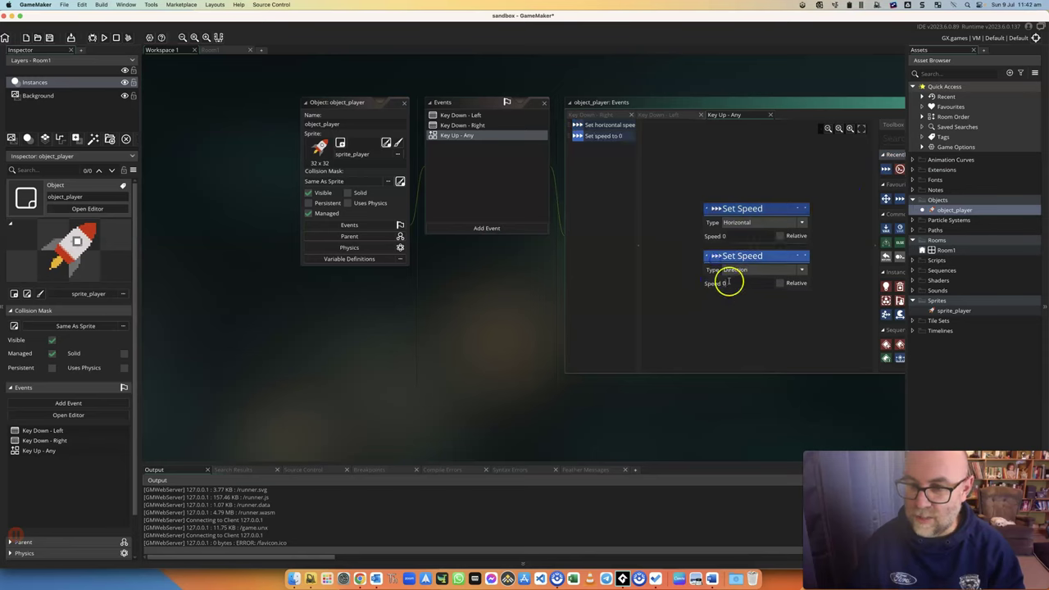
left_click(741, 271)
left_click(744, 295)
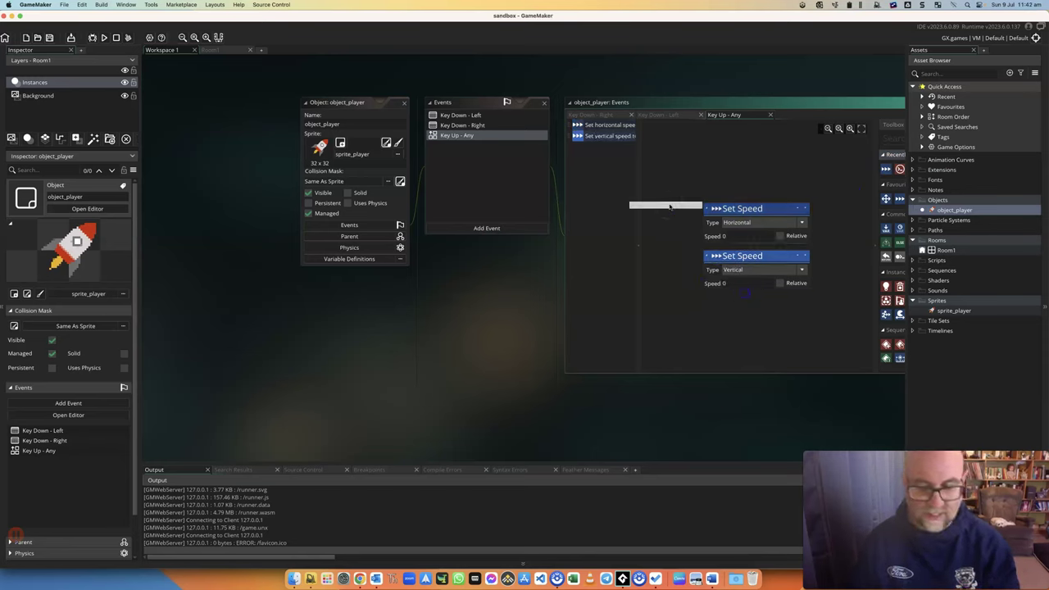
- Run the game again and test moving the rocket to the left with the key-release event in place
key("F5")
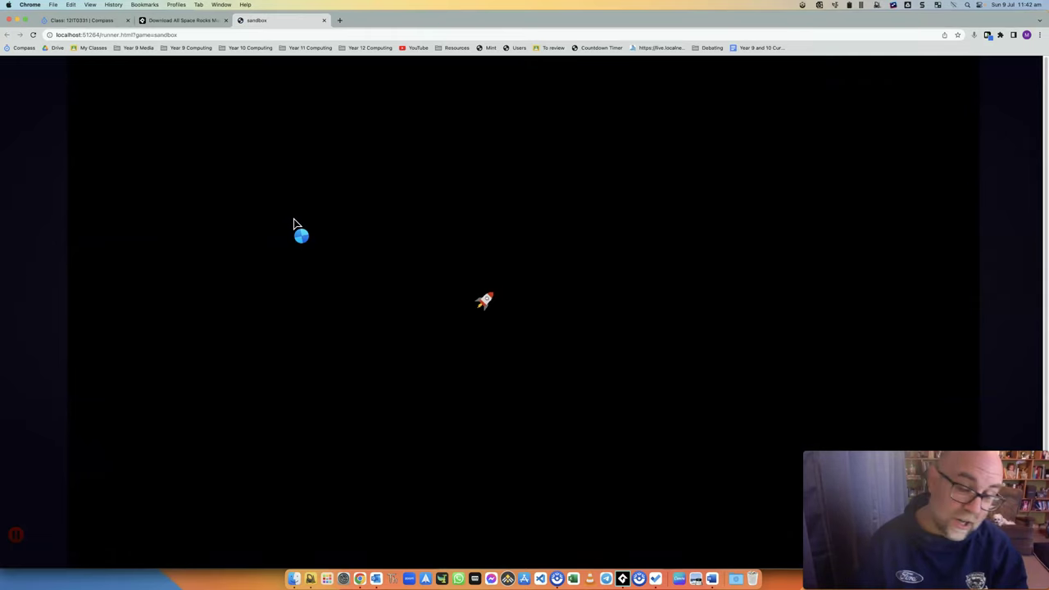
key("Left")
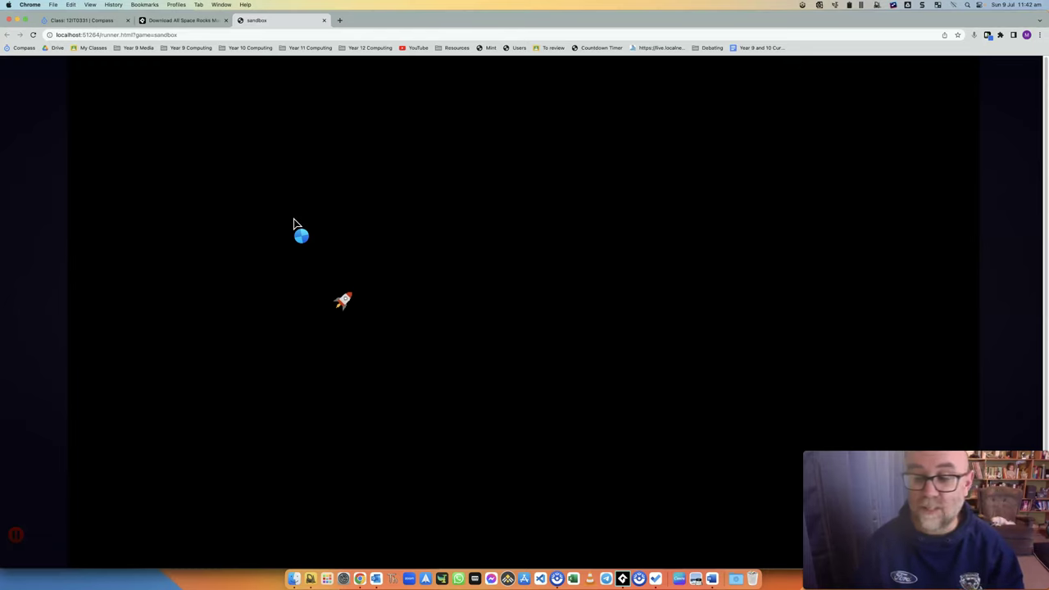